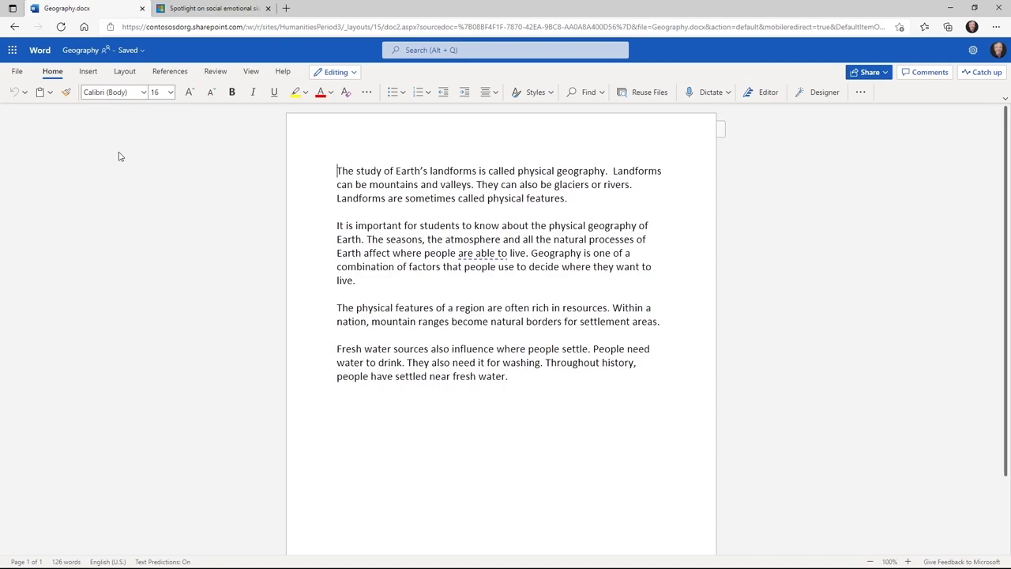
Step: Open the Geography document in Immersive Reader from View, let it read aloud, then pause it
click(250, 72)
click(122, 93)
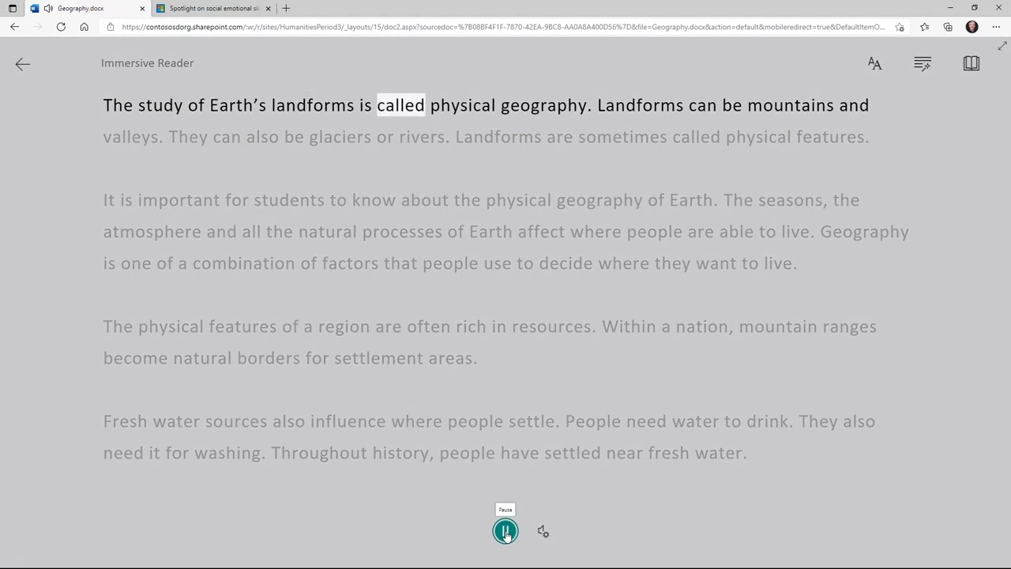
click(505, 532)
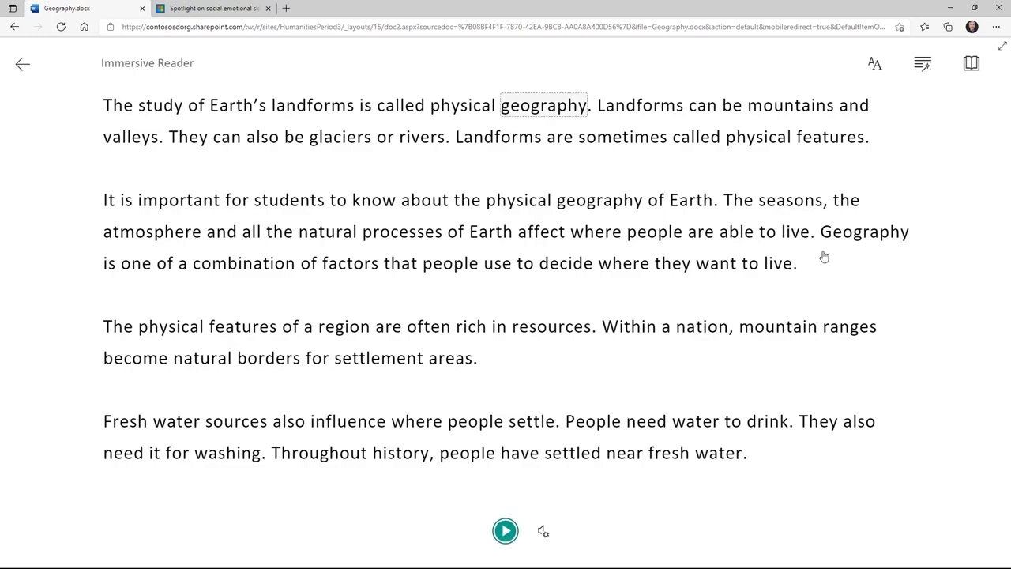
click(876, 66)
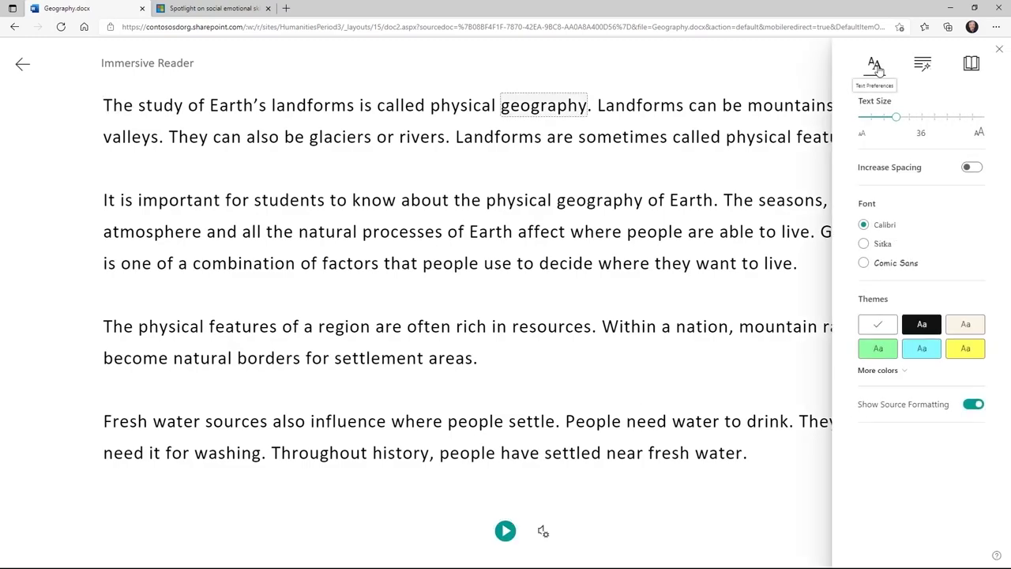
Step: Turn on wider spacing, pick the white-on-black theme, switch to Comic Sans and enlarge the text
click(972, 166)
click(922, 323)
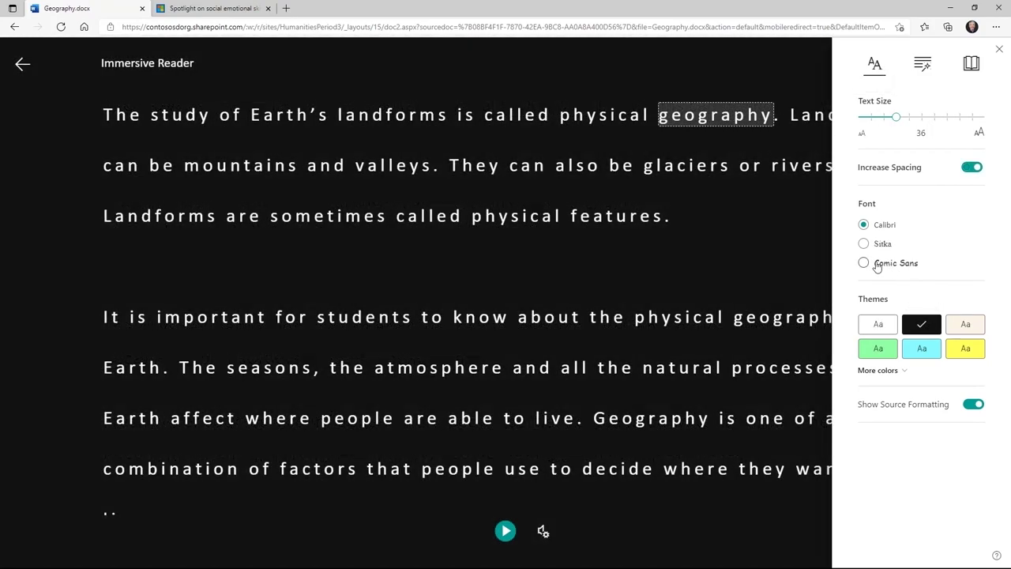
click(864, 264)
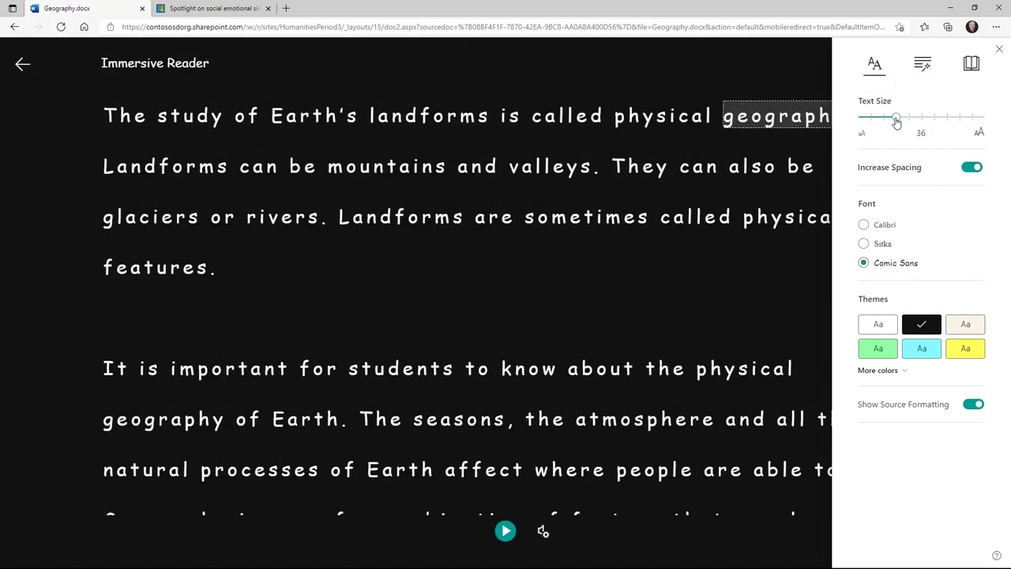
mouse_move(895, 120)
mouse_down()
mouse_move(963, 120)
mouse_move(900, 118)
mouse_up()
Step: Split words into syllables, try noun/verb/adjective/adverb colouring then clear it, and choose a light blue theme
click(922, 64)
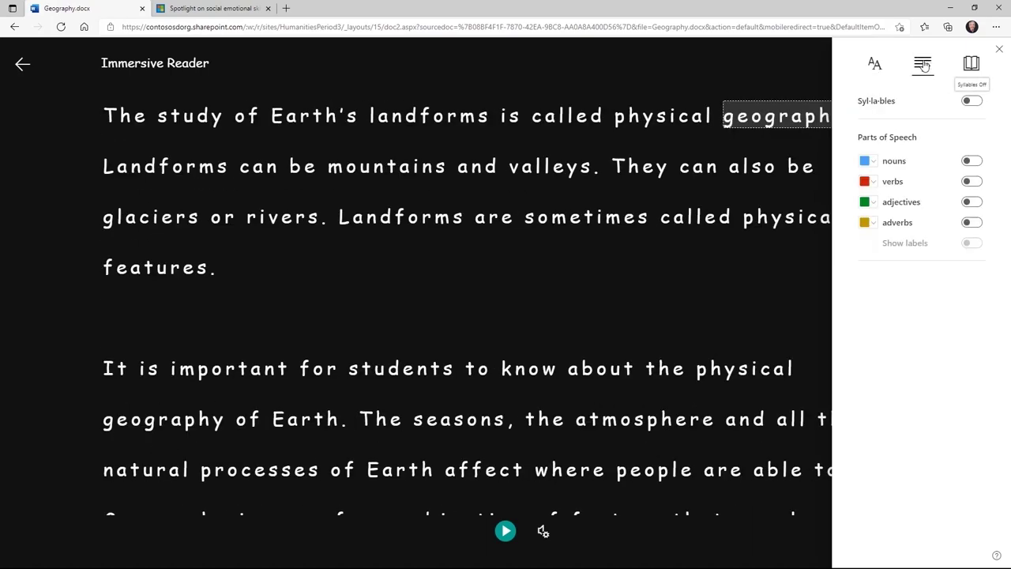
click(971, 101)
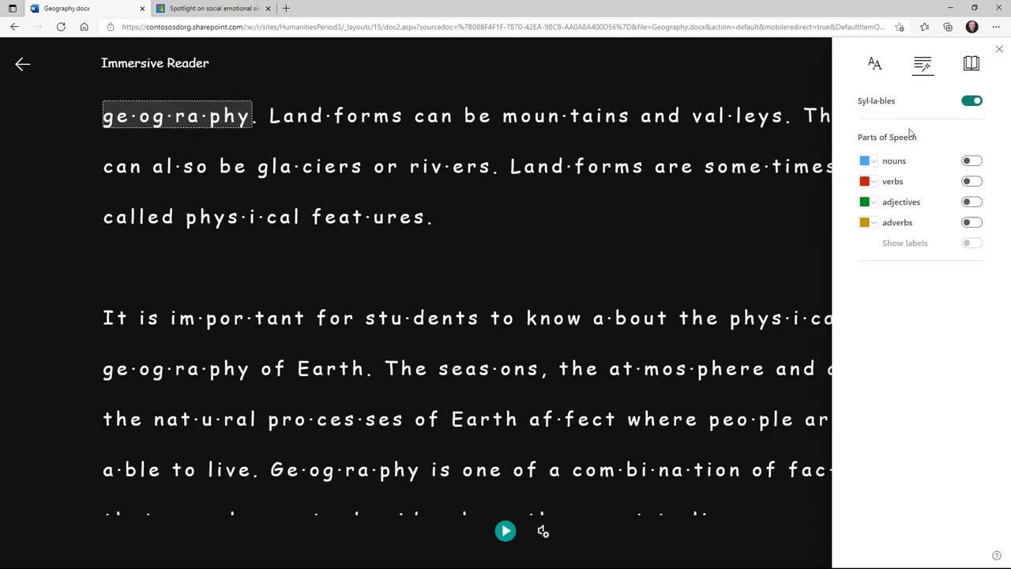
click(972, 161)
click(971, 180)
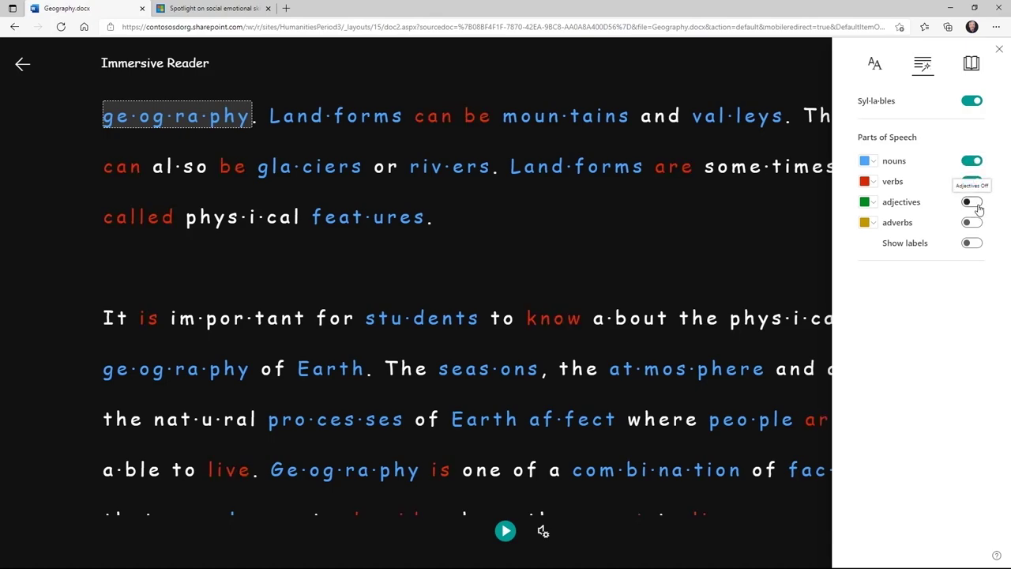
click(971, 202)
click(971, 222)
click(972, 181)
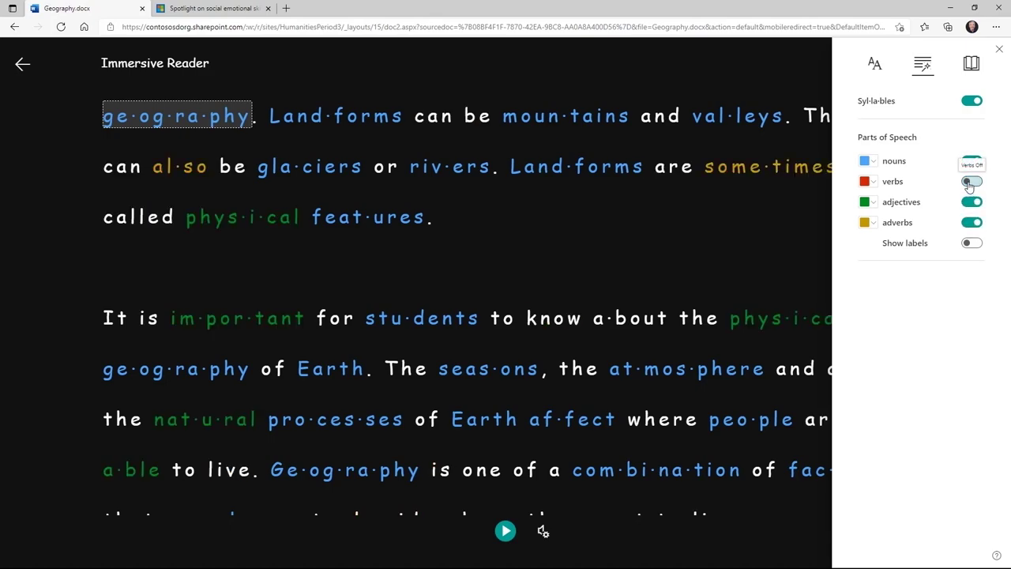
click(971, 203)
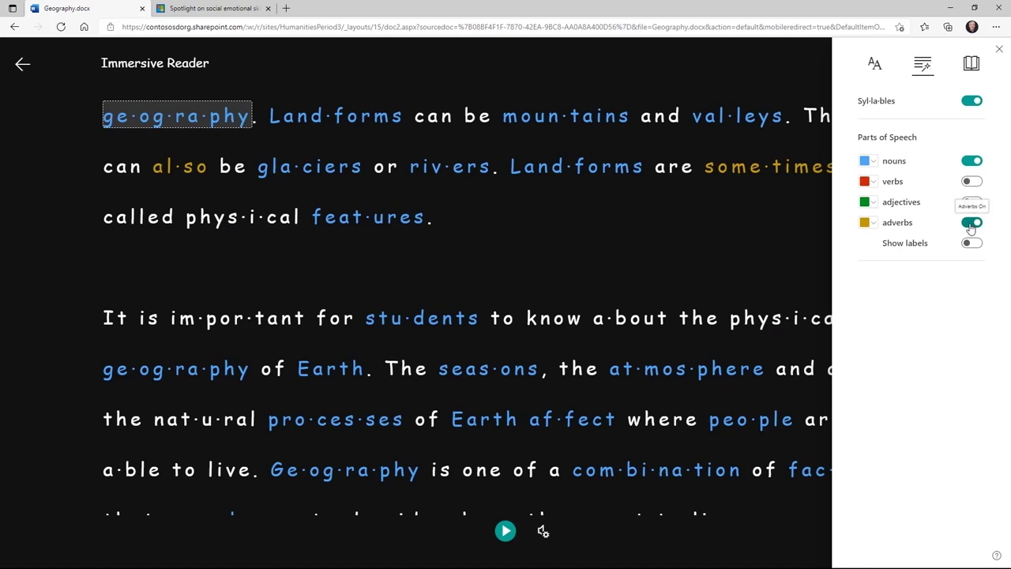
click(972, 222)
click(972, 161)
click(875, 63)
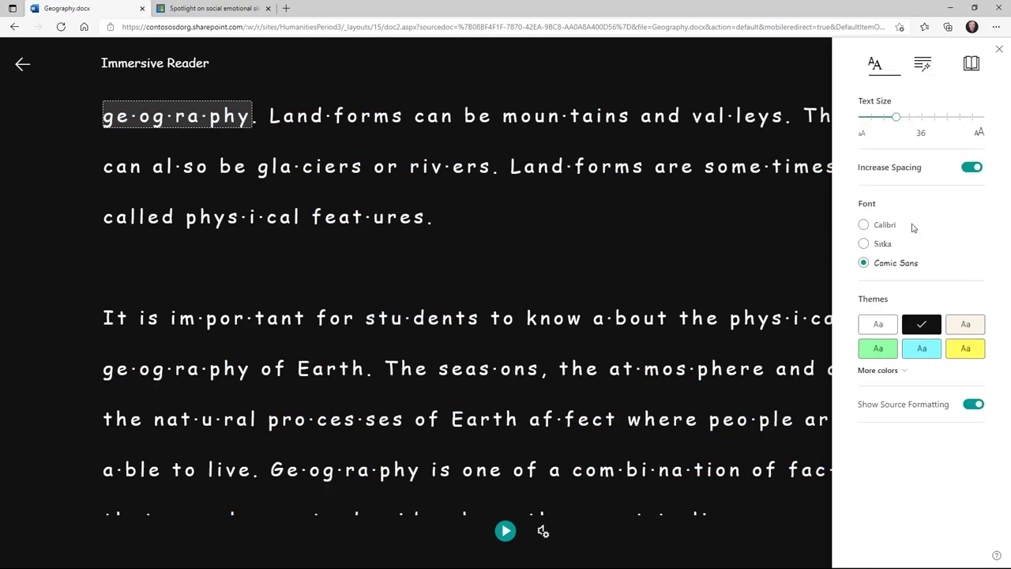
click(921, 348)
Step: Turn on one-line Line Focus and step the focus down three lines
click(970, 64)
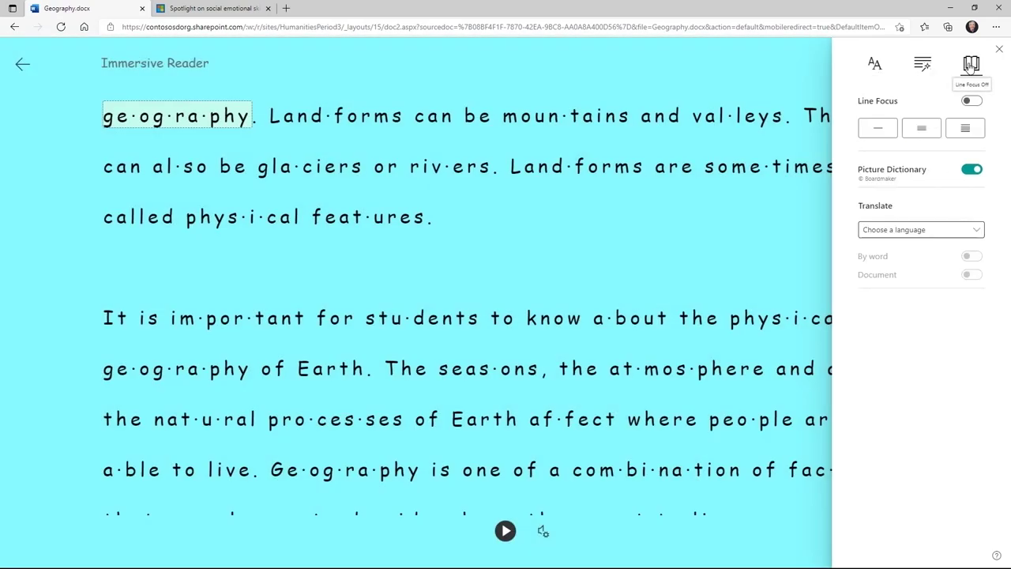
click(884, 130)
click(711, 180)
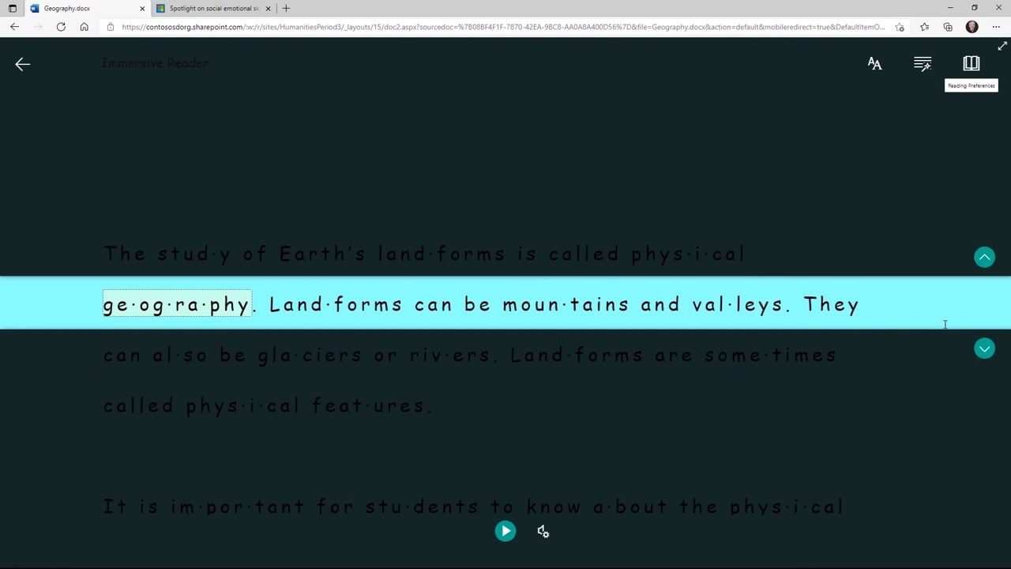
click(984, 350)
click(984, 350)
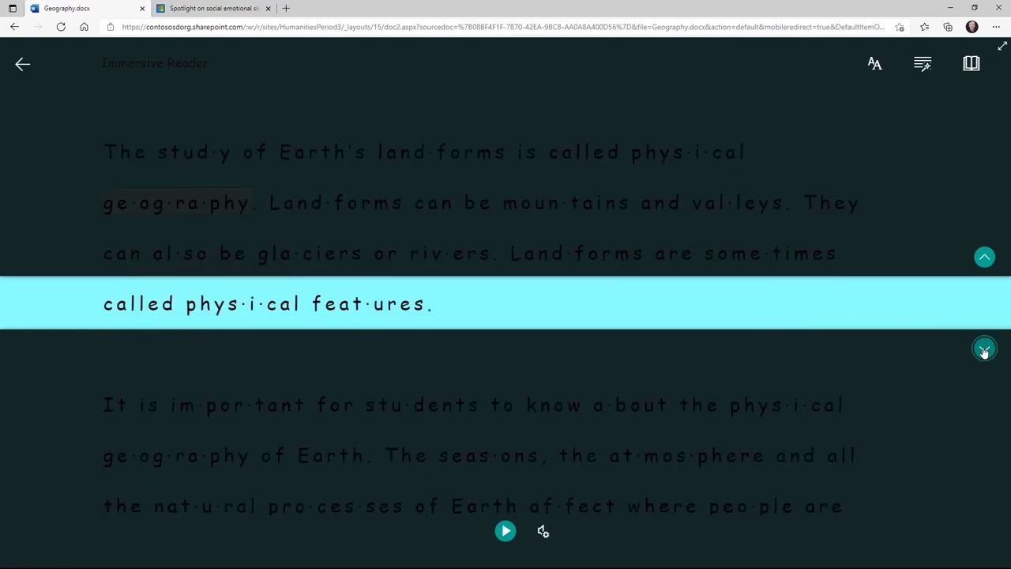
click(984, 350)
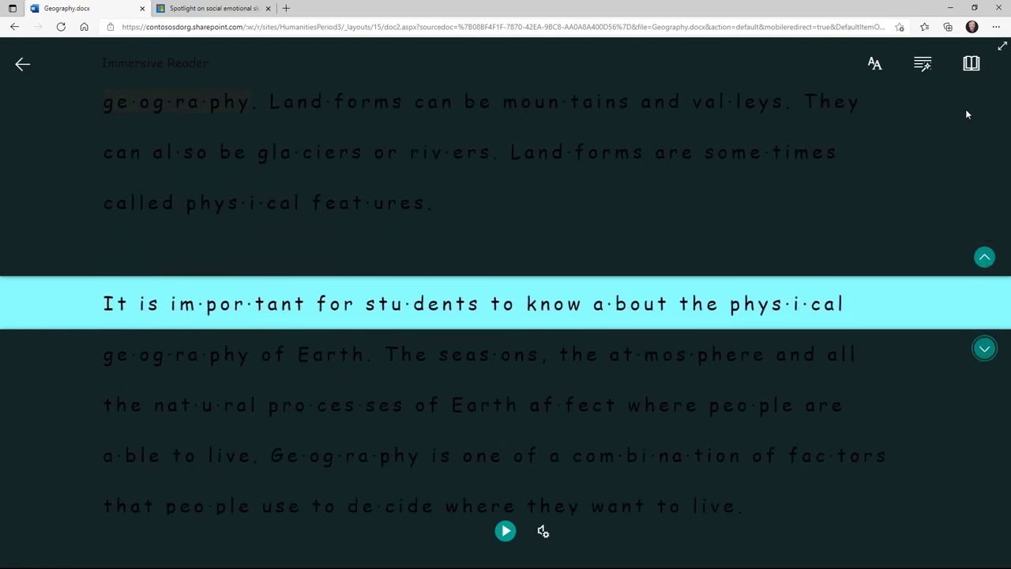
Step: Try three- and five-line focus, then switch Line Focus off
click(972, 66)
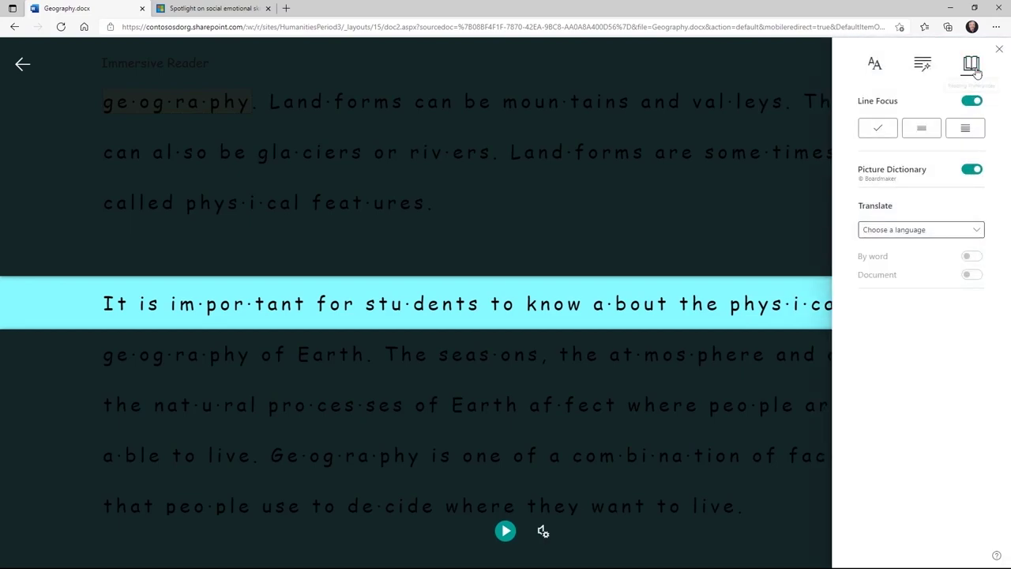
click(921, 128)
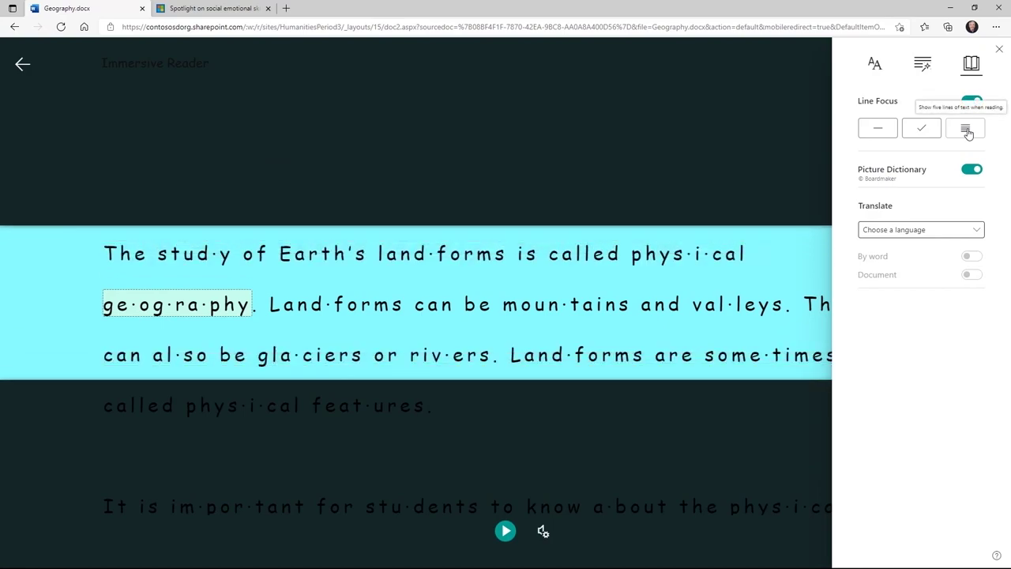
click(967, 128)
click(971, 100)
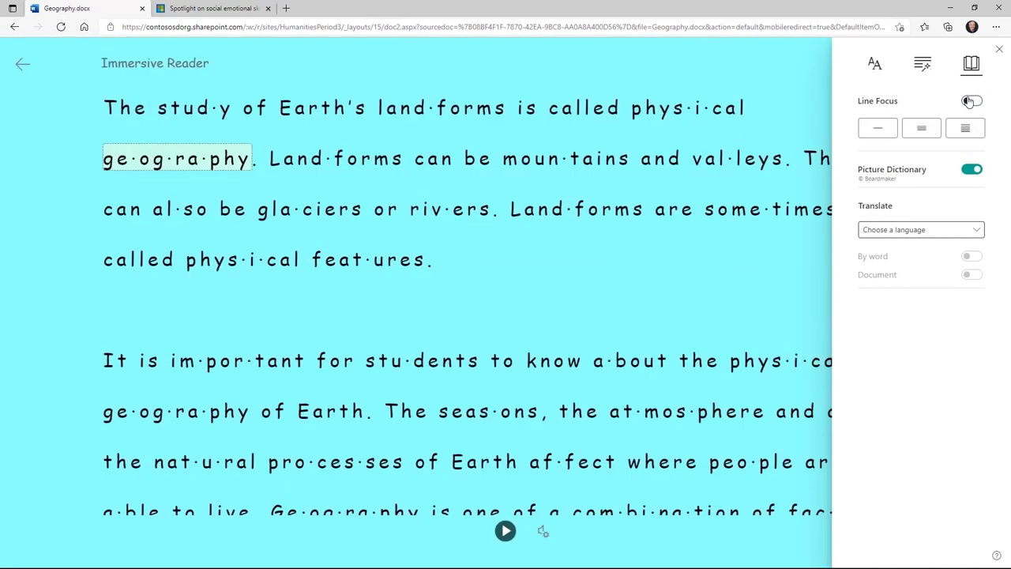
click(797, 88)
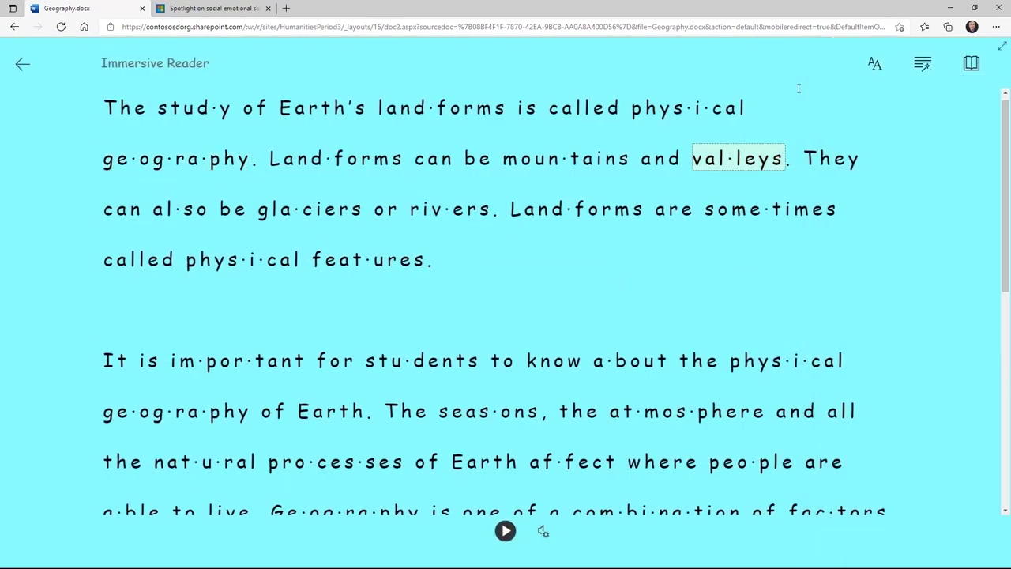
Step: Show the picture for 'valleys' and translate the whole document into Spanish (Mexico)
click(766, 164)
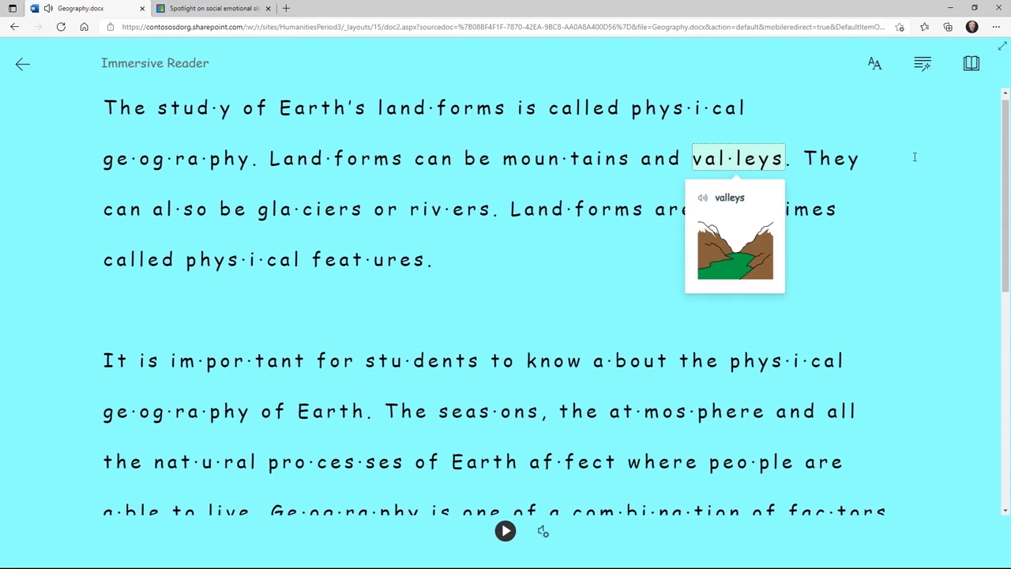
click(971, 63)
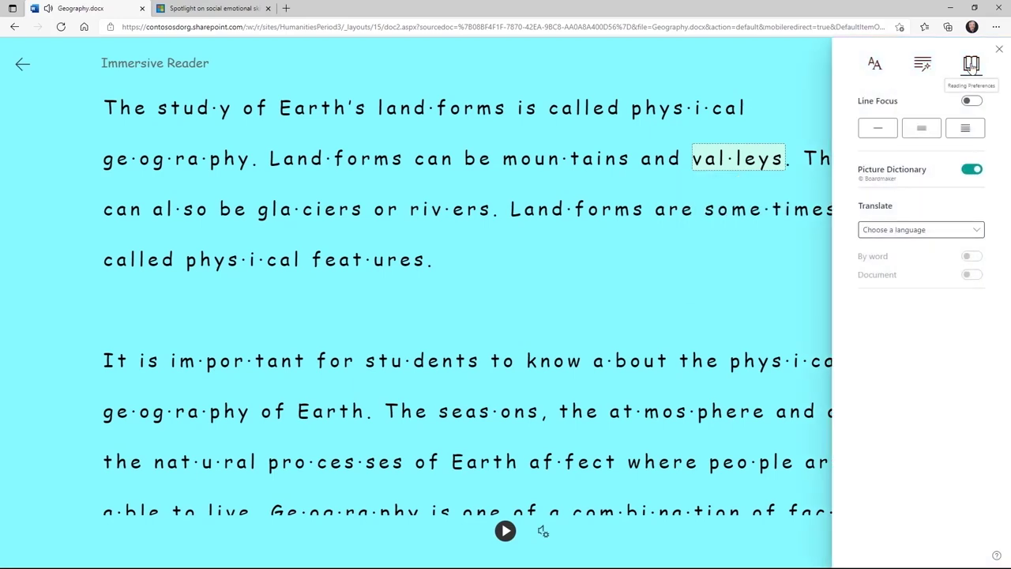
click(977, 230)
drag(979, 257, 983, 530)
click(919, 383)
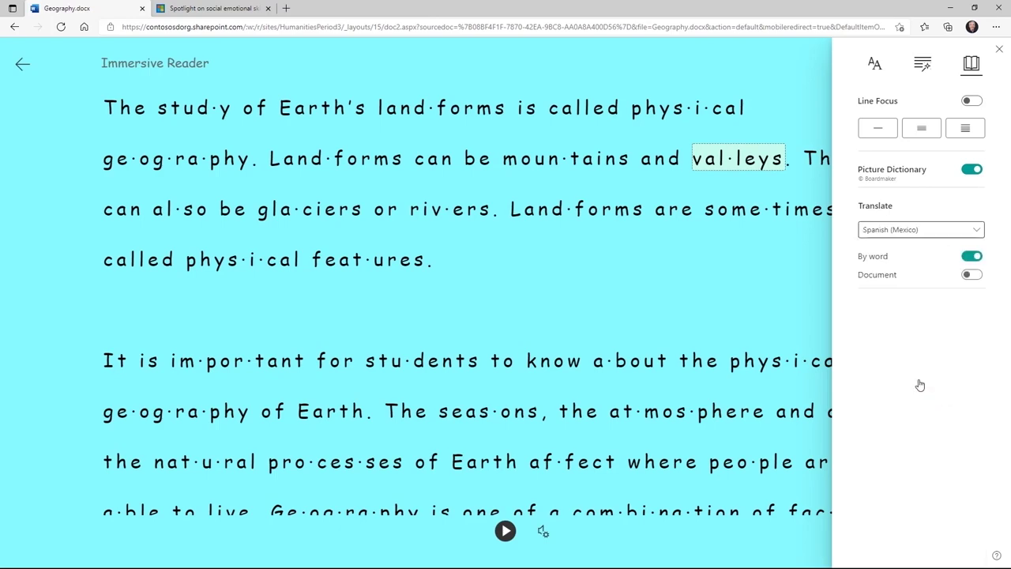
click(972, 276)
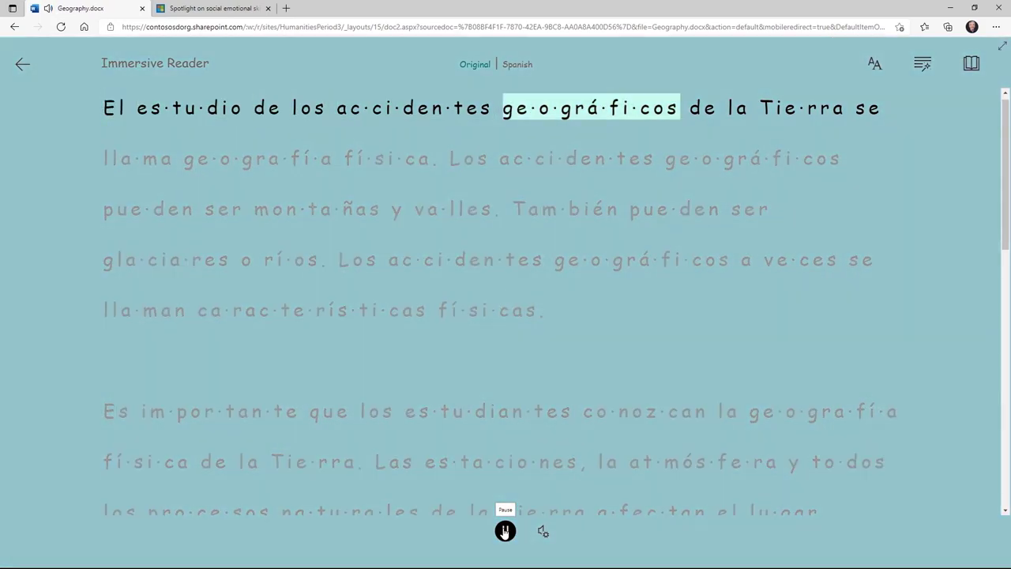
Step: Stop the Spanish read-aloud, return to the original English, and exit Immersive Reader
click(505, 531)
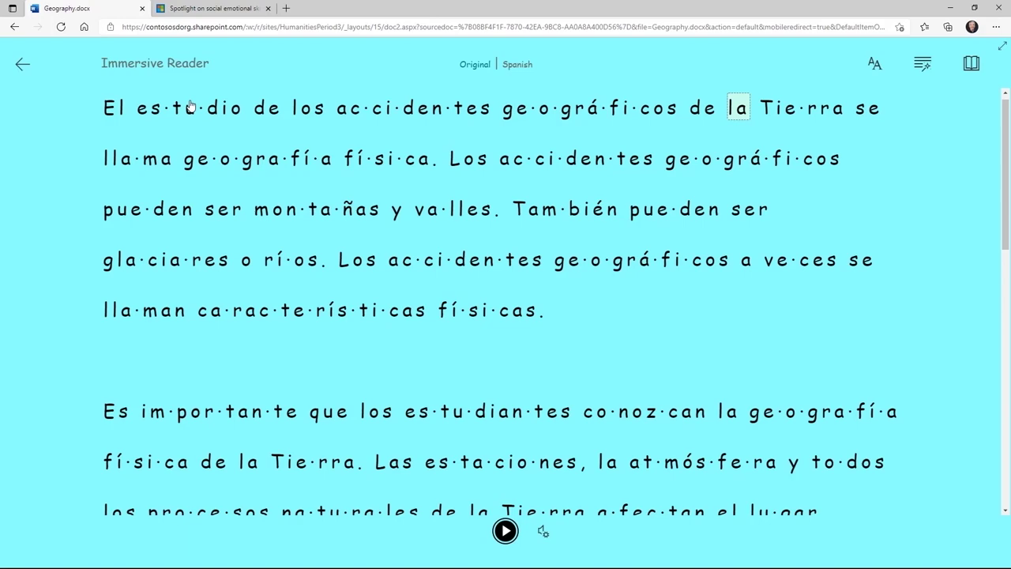
click(476, 65)
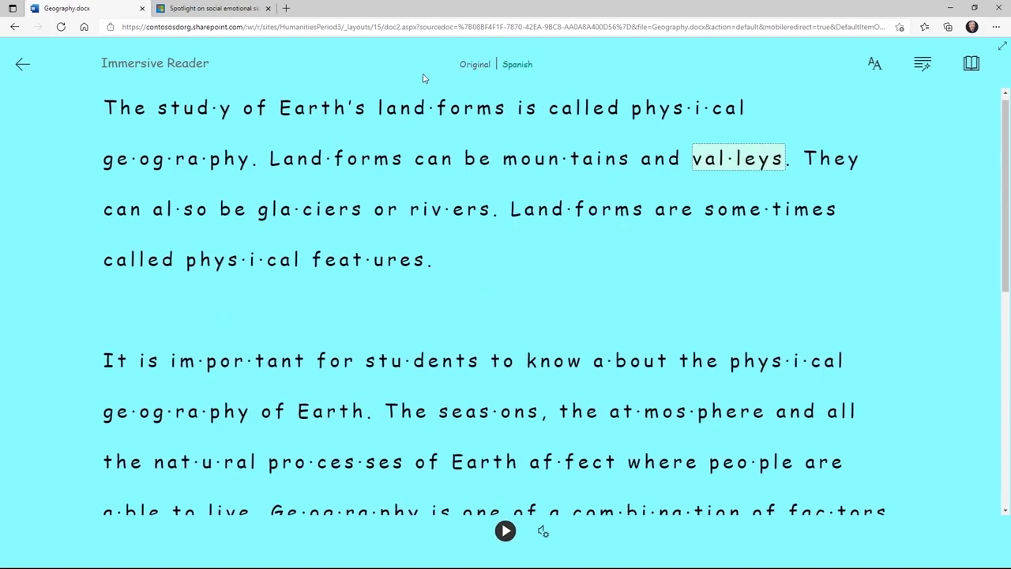
click(22, 64)
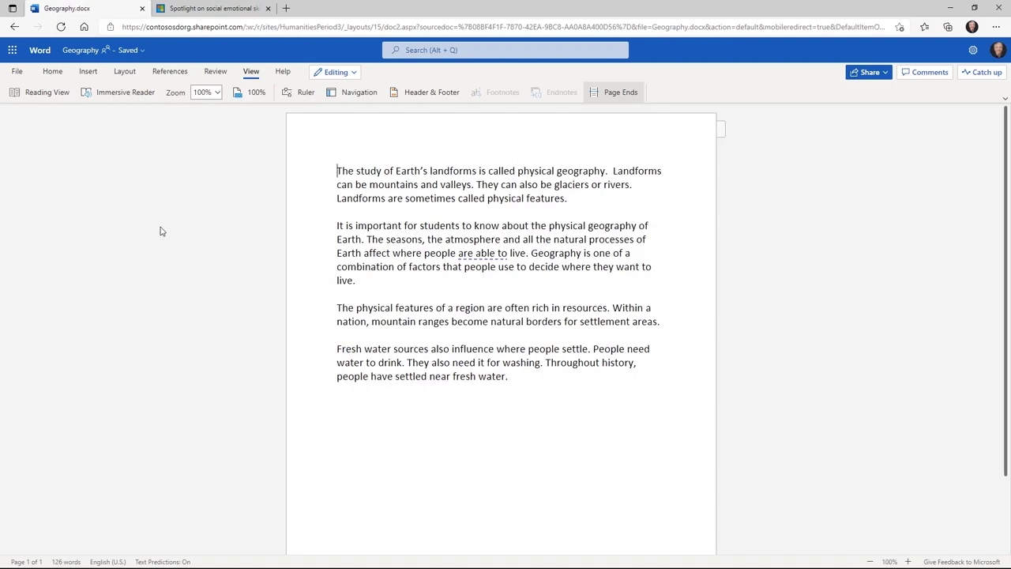
Step: Switch to the 'Spotlight on social emotional skills' article tab and select its first two paragraphs
click(238, 11)
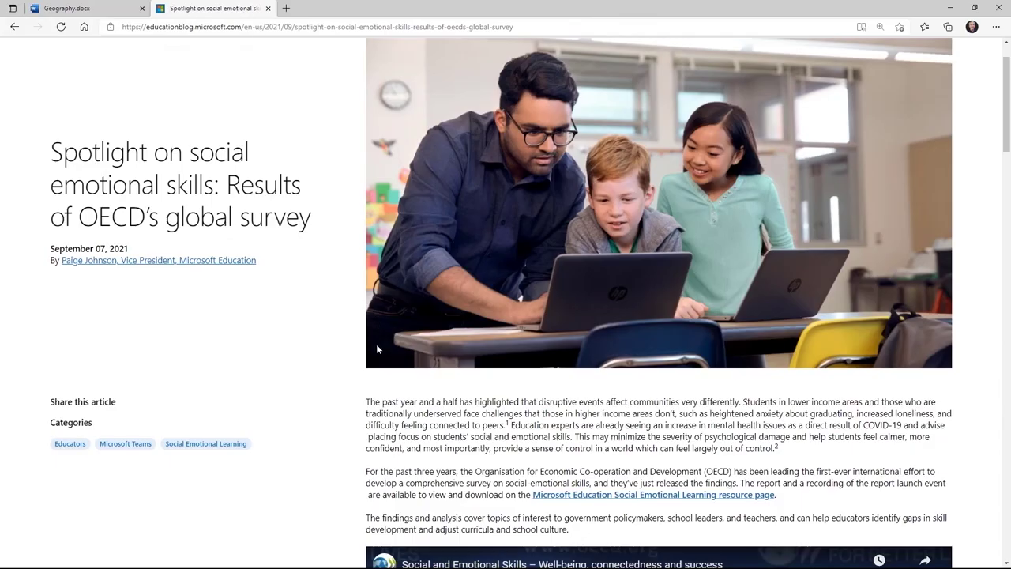
click(777, 495)
shift+click(367, 402)
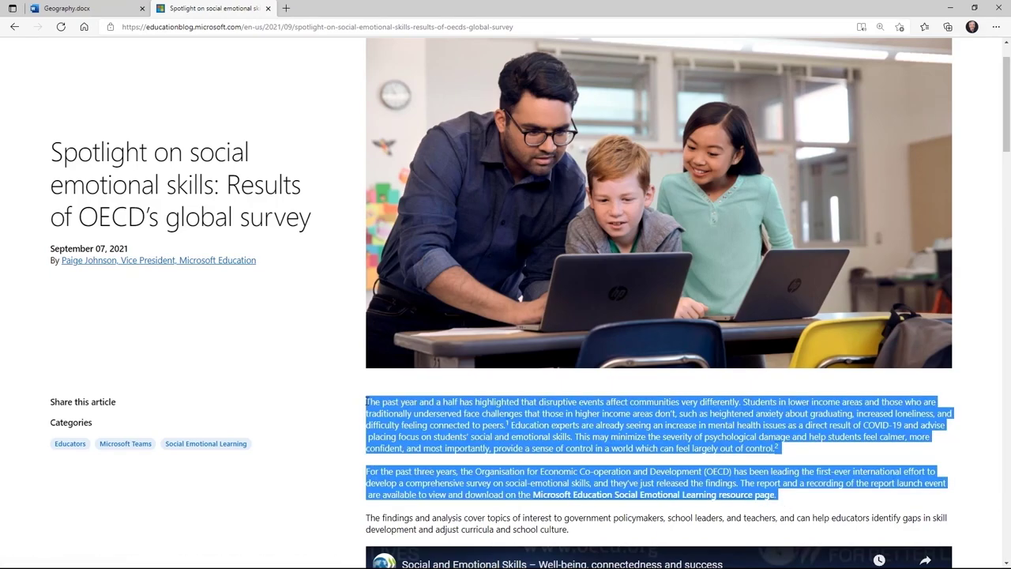
Step: Open the selected text in Edge's Immersive Reader and turn on line focus
right_click(527, 417)
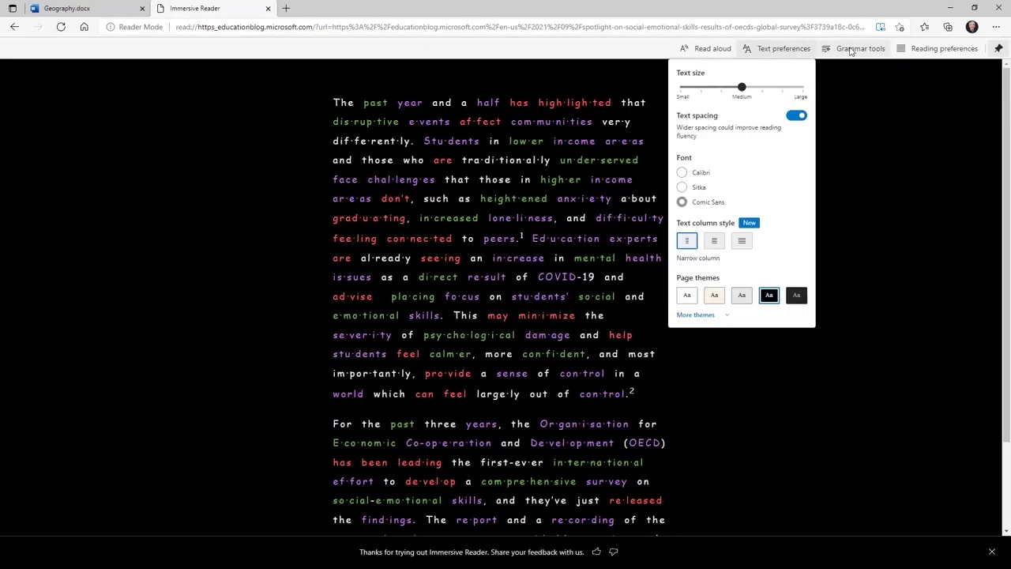
click(848, 51)
click(933, 49)
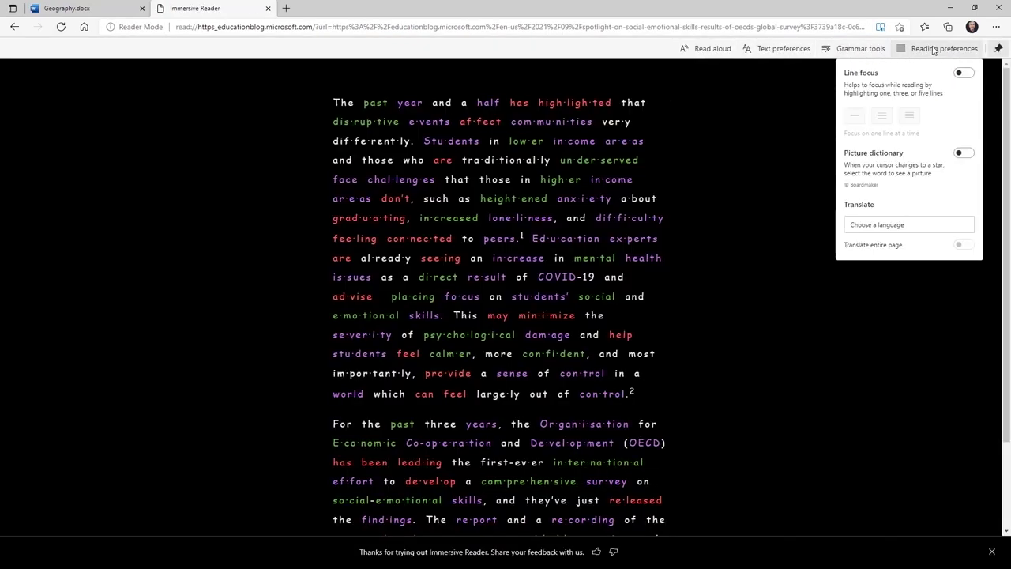
click(965, 74)
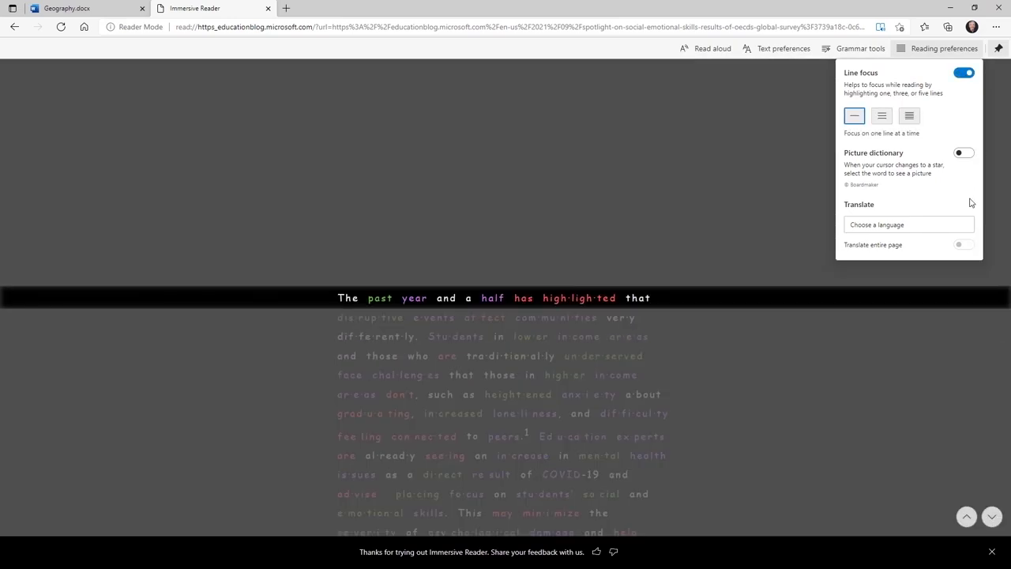
Step: Translate the entire page into French, have it read aloud, then pause
click(956, 224)
drag(963, 273, 970, 378)
scroll(898, 374, up, 3)
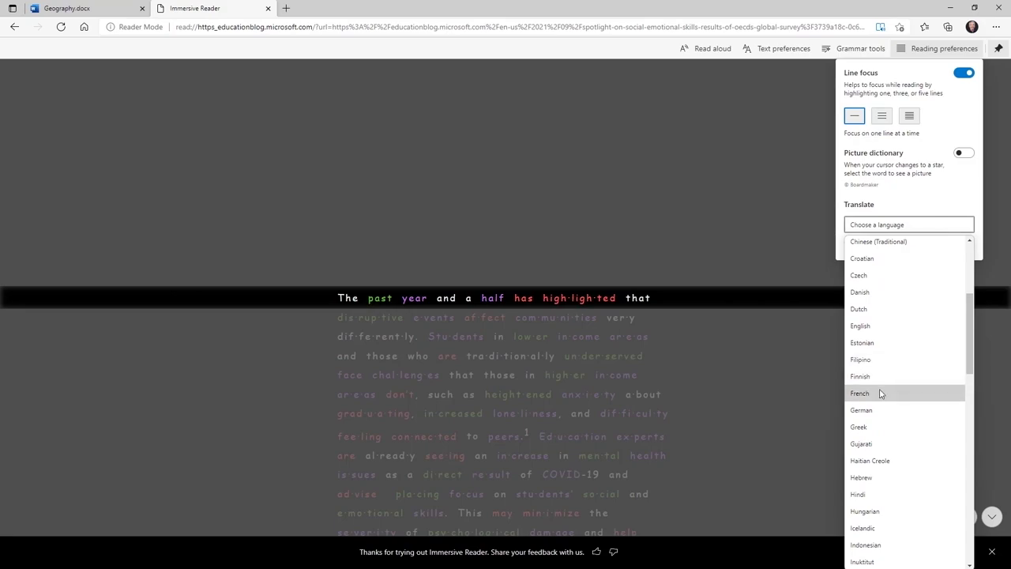
click(880, 391)
click(963, 245)
click(707, 48)
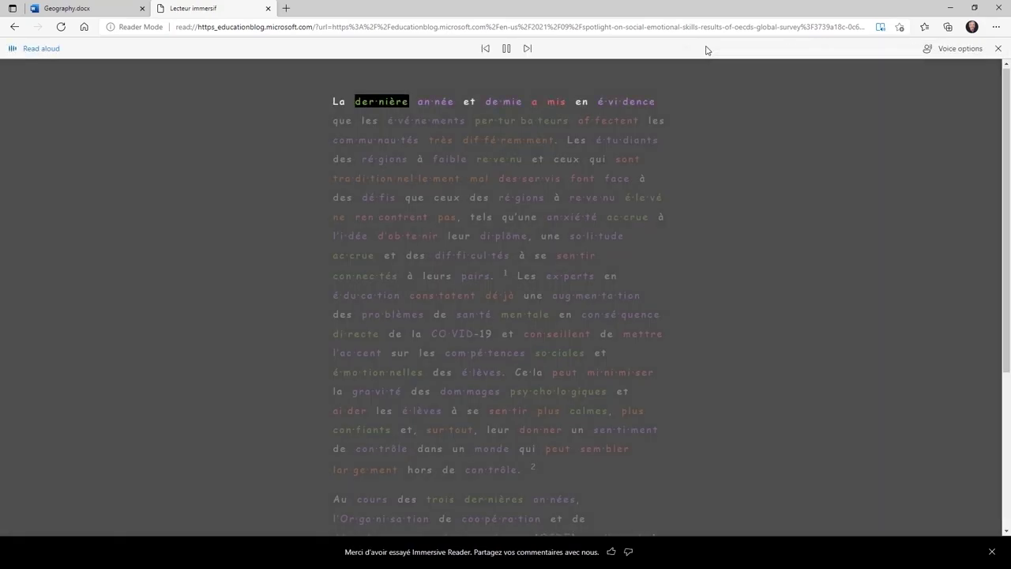
click(506, 48)
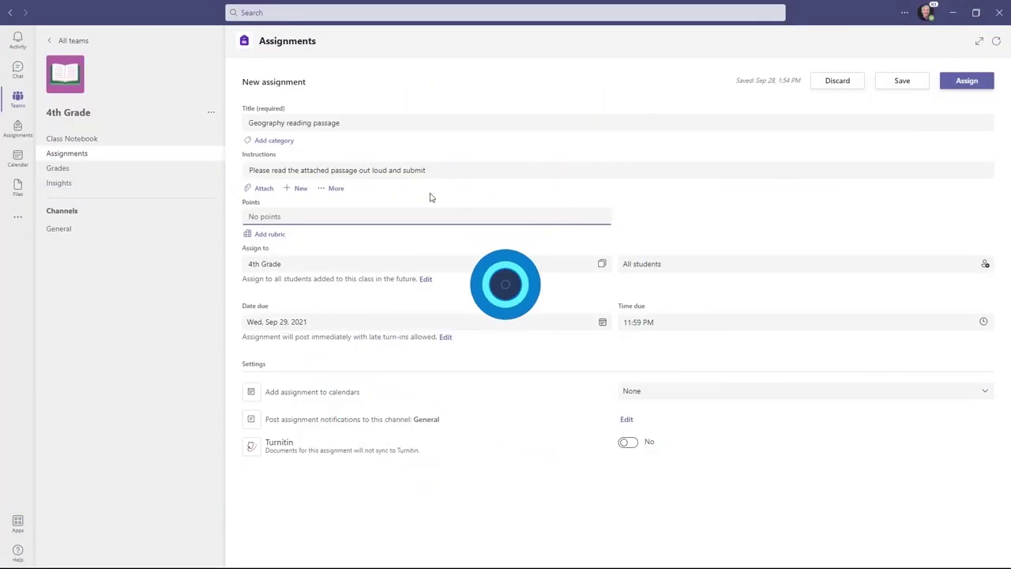
Step: Attach the 126-word Geography passage via Reading Progress, with unlimited attempts and default pronunciation sensitivity
click(262, 190)
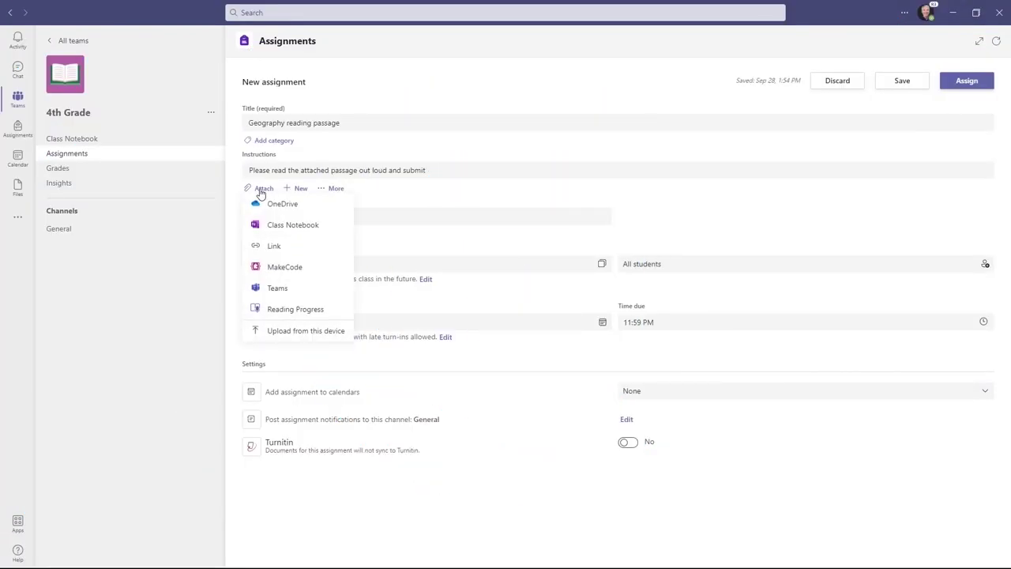
click(319, 310)
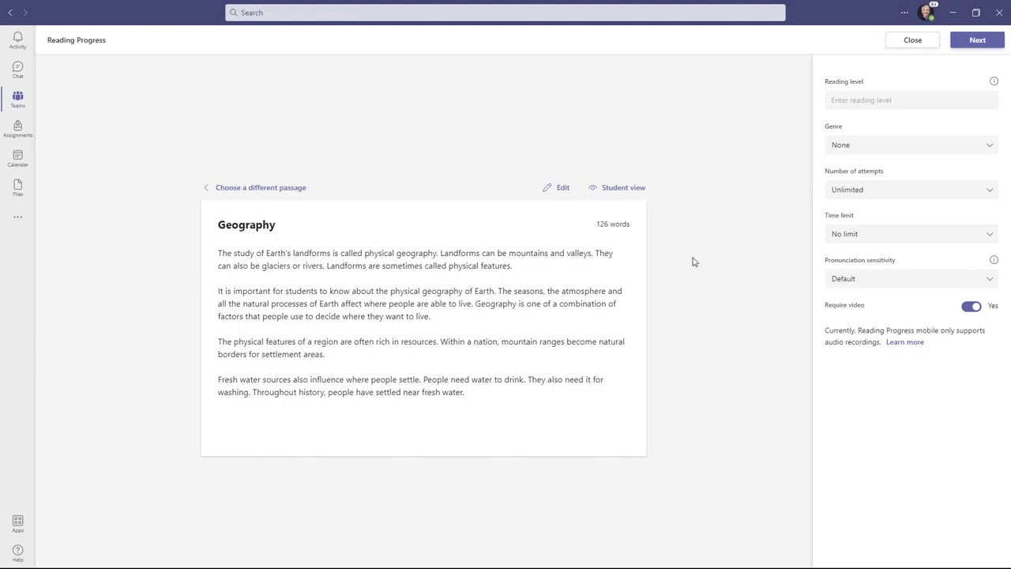
click(920, 148)
click(774, 178)
click(897, 191)
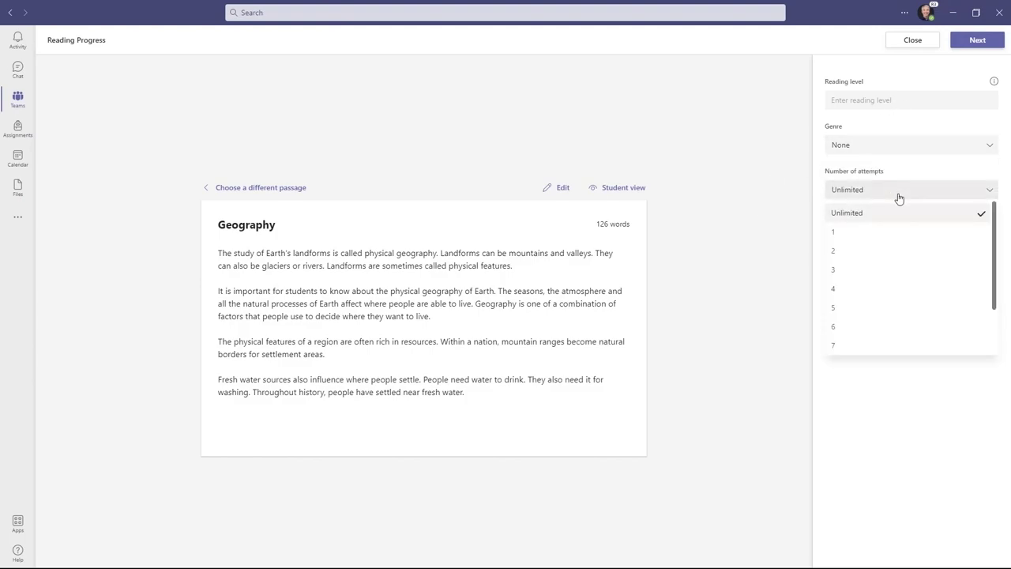
click(898, 194)
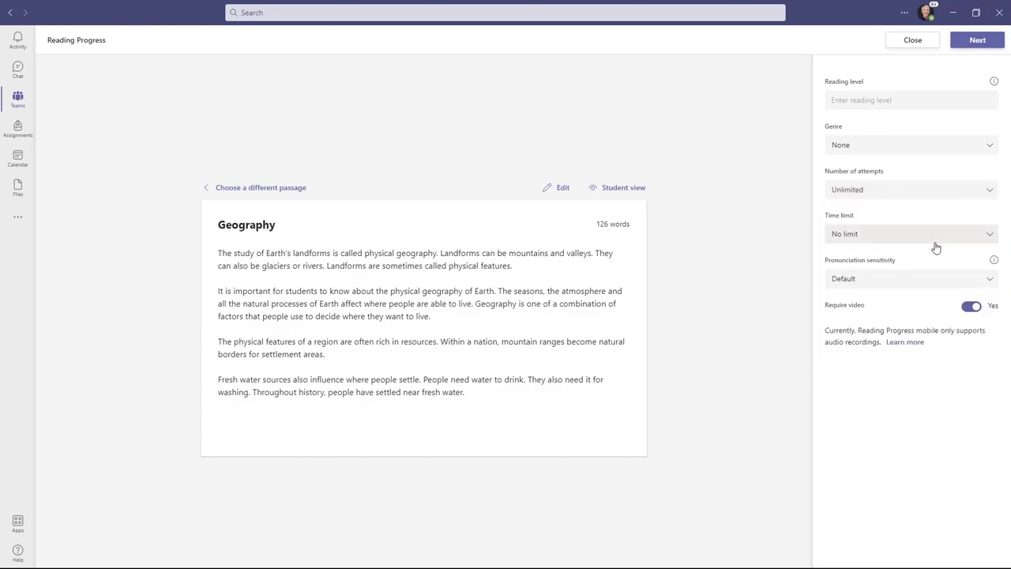
click(896, 282)
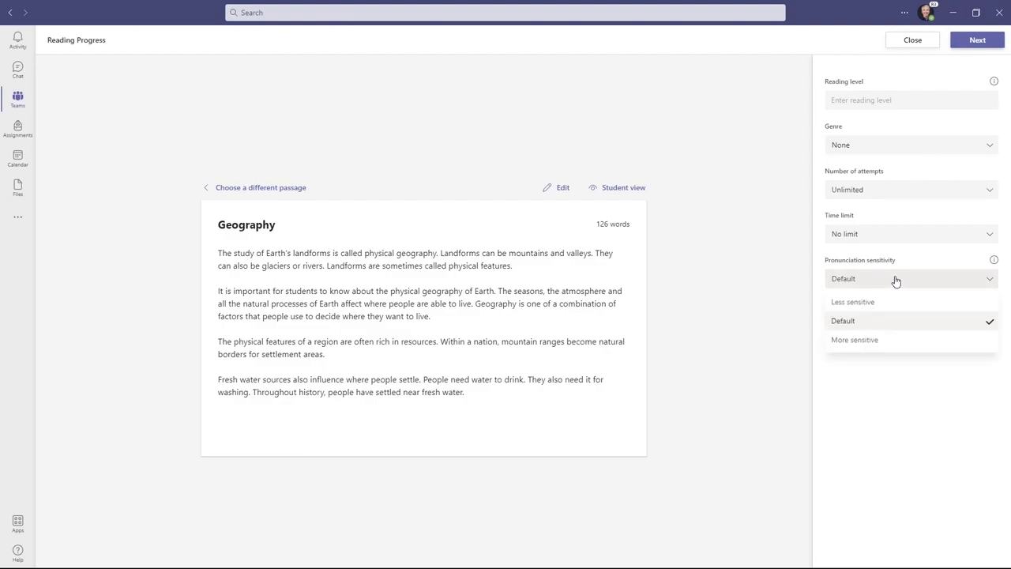
click(882, 330)
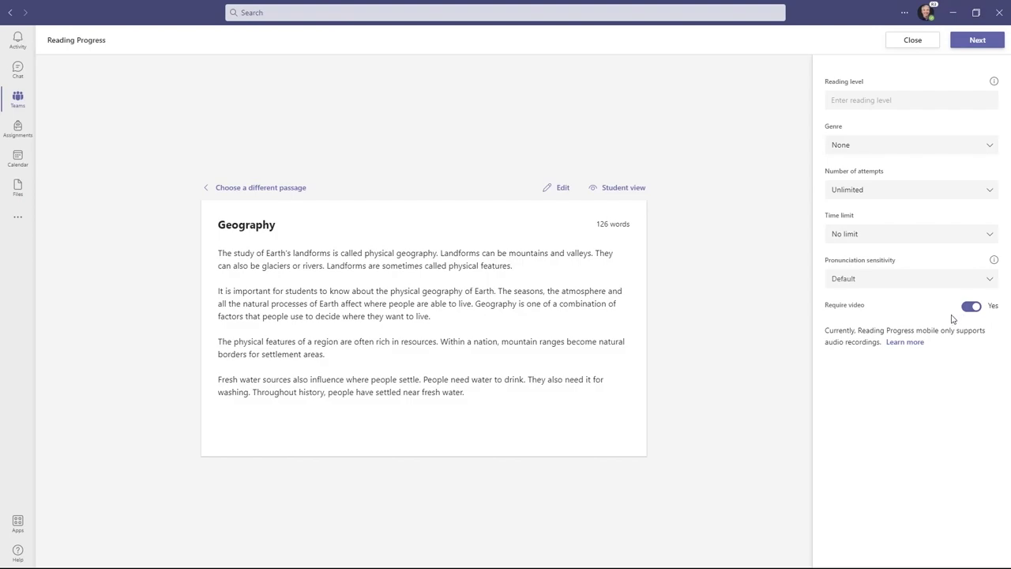
Step: Confirm the Reading Progress settings, assign to the class, and start the student's reading recording
click(976, 41)
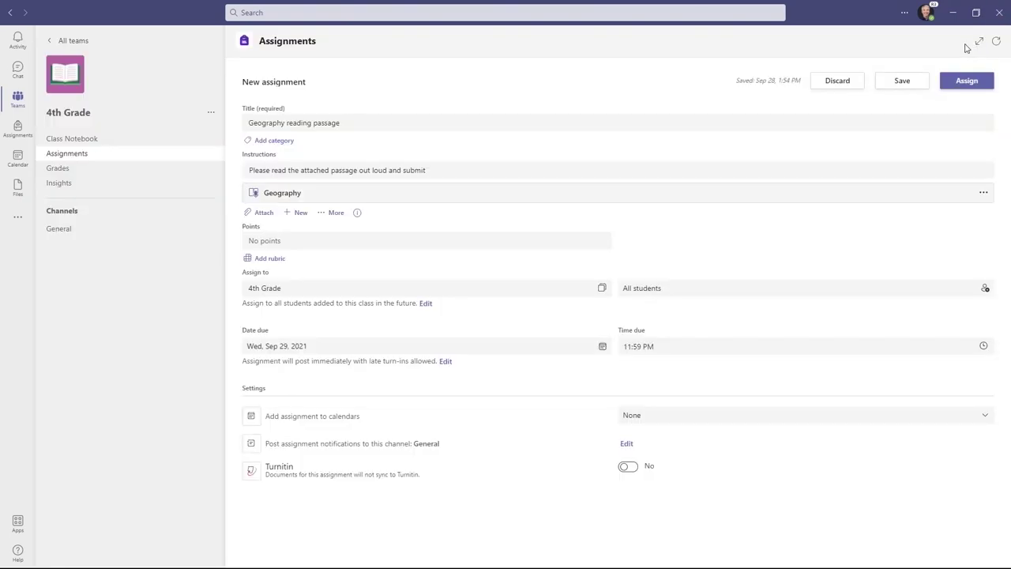
click(967, 85)
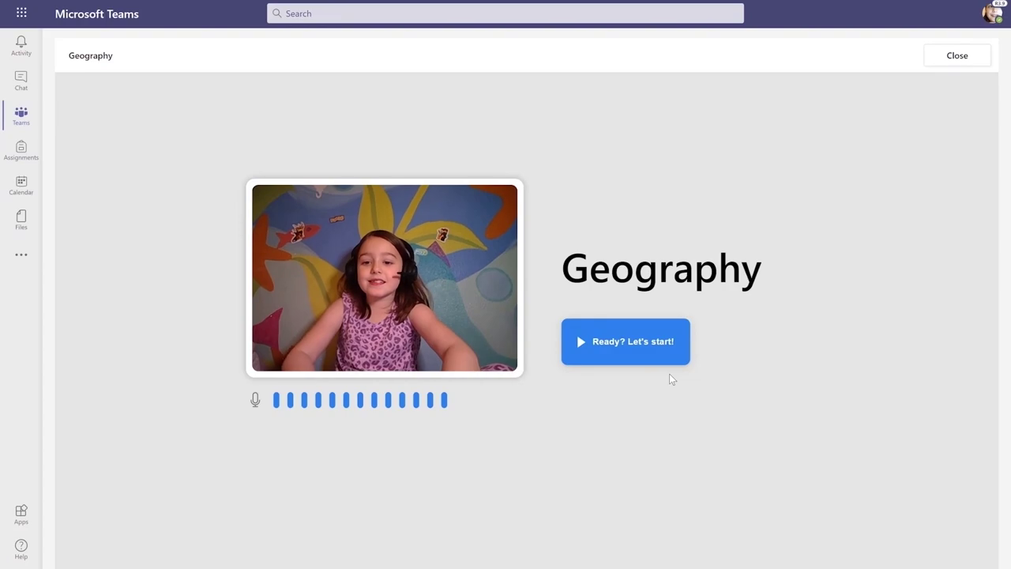
click(649, 346)
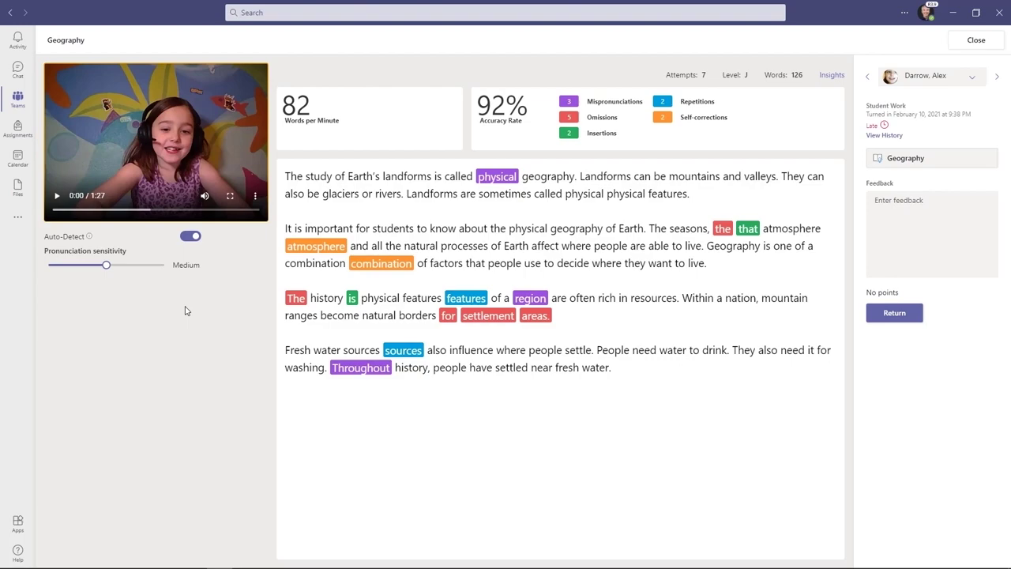
Step: Play and pause the student's recording, skip to 0:14, jump to a flagged word, and pause at 0:59
click(68, 212)
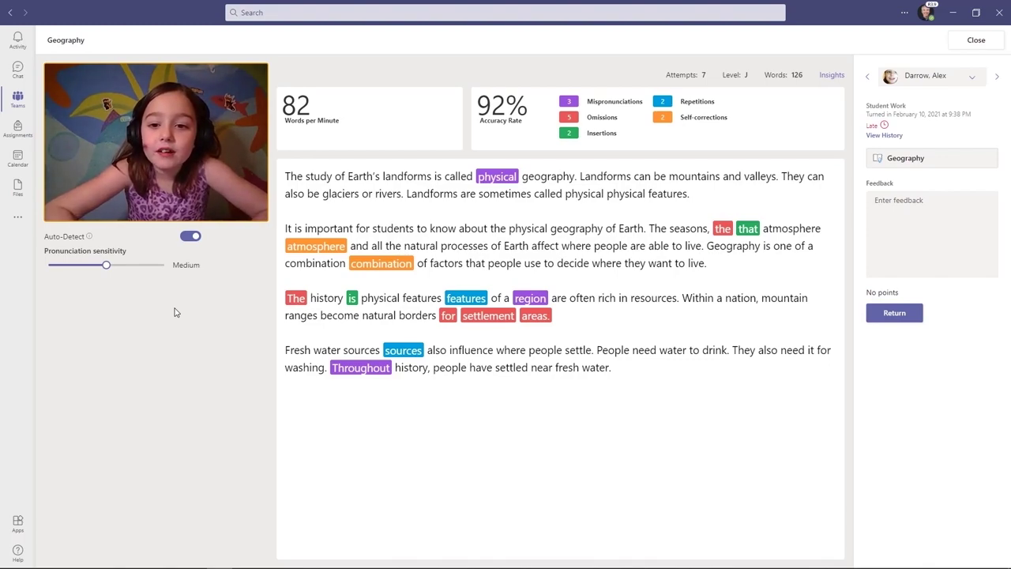
click(56, 197)
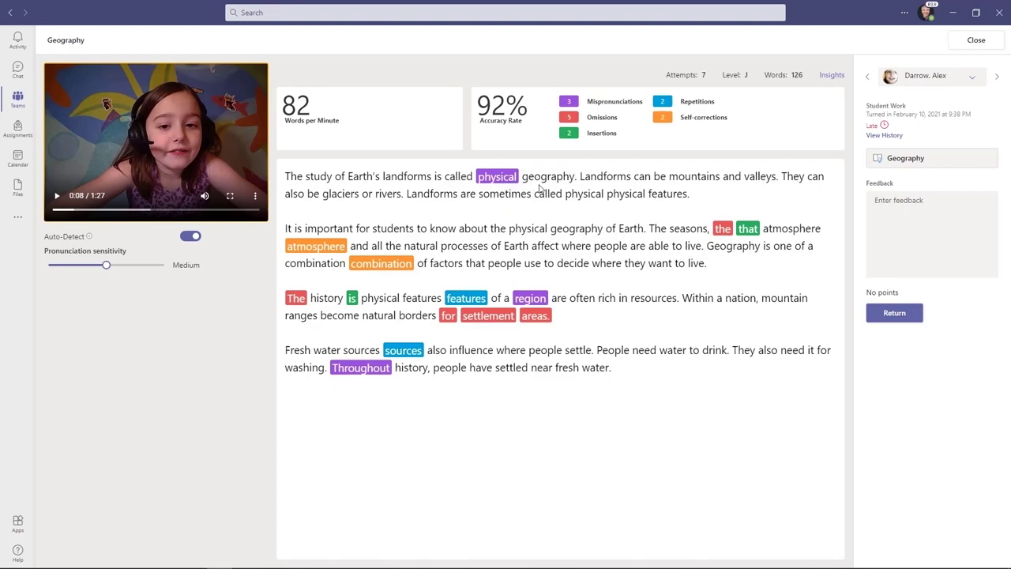
click(86, 208)
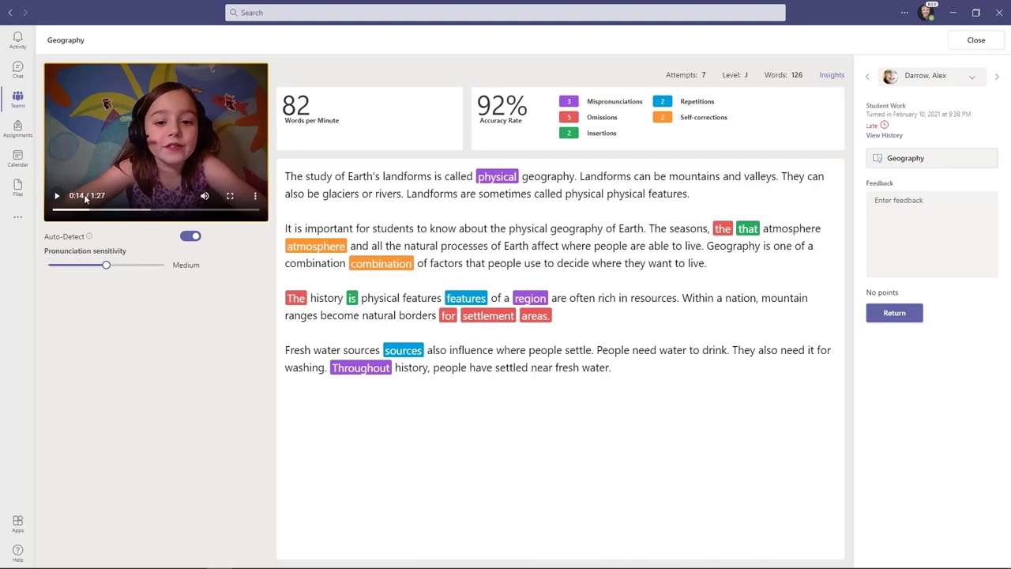
click(521, 300)
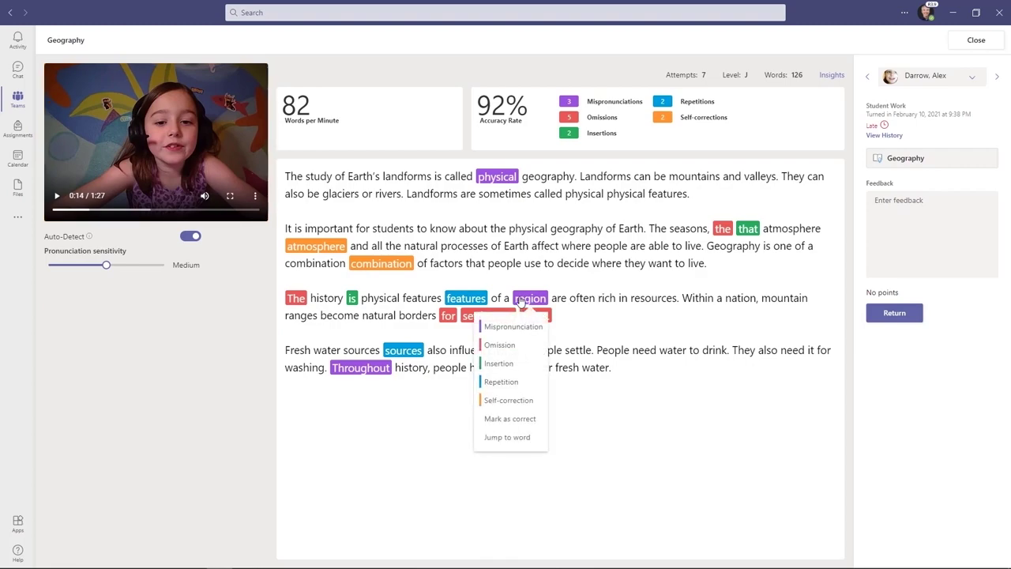
click(530, 439)
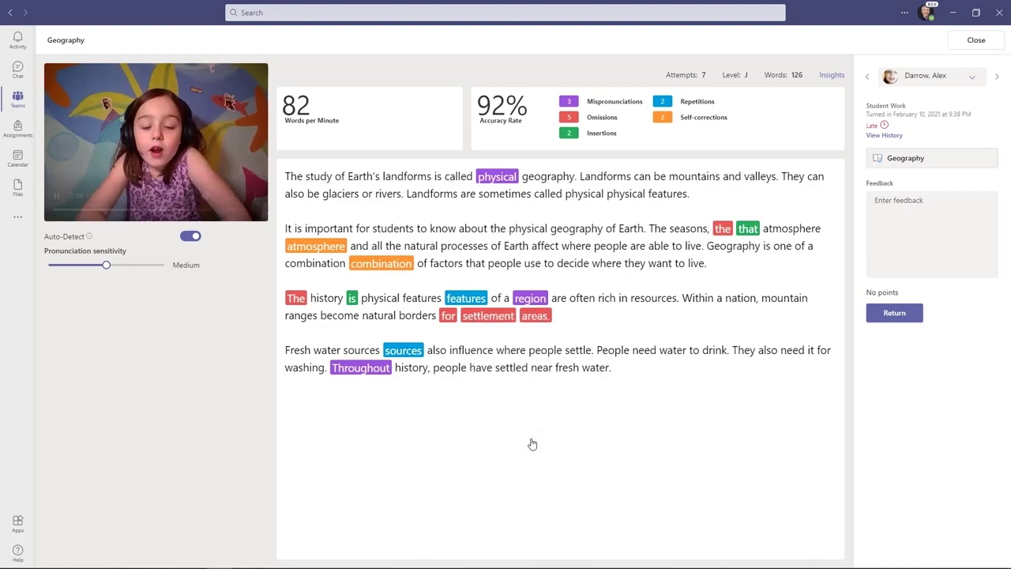
mouse_move(57, 197)
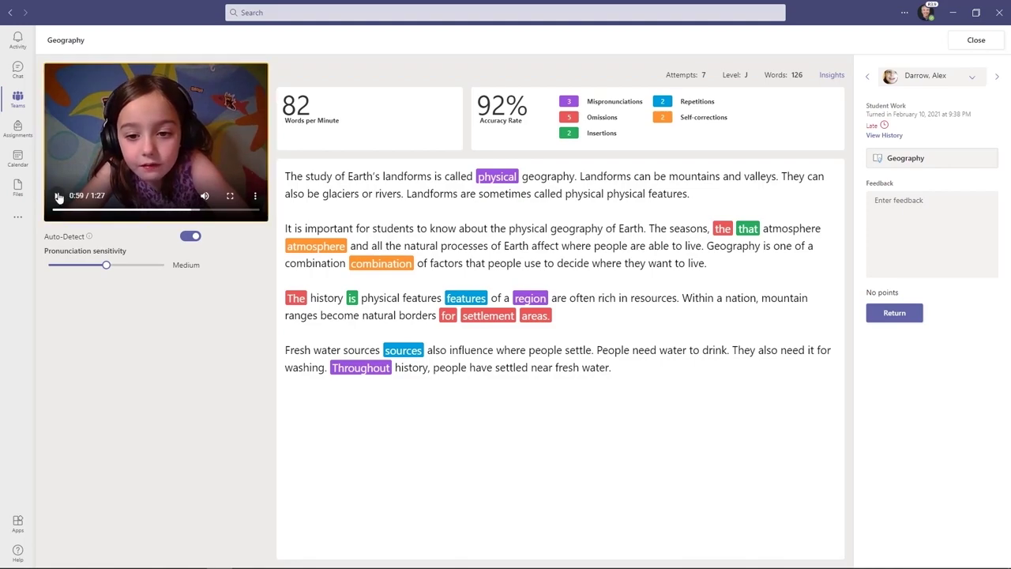
click(57, 198)
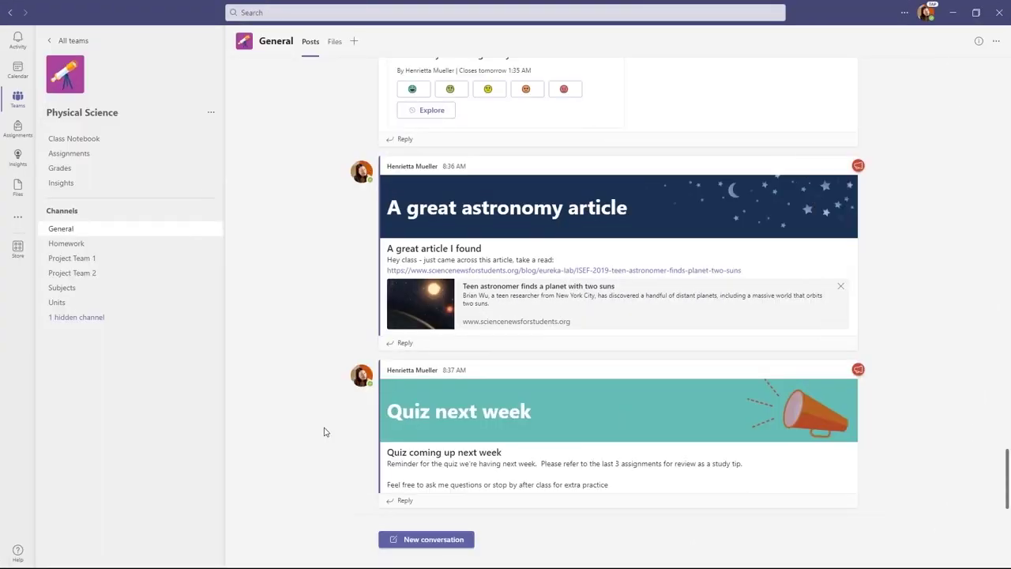
Step: In a new channel post, create a Reflect check-in with the preset 'How are you feeling today?' and send it
click(438, 541)
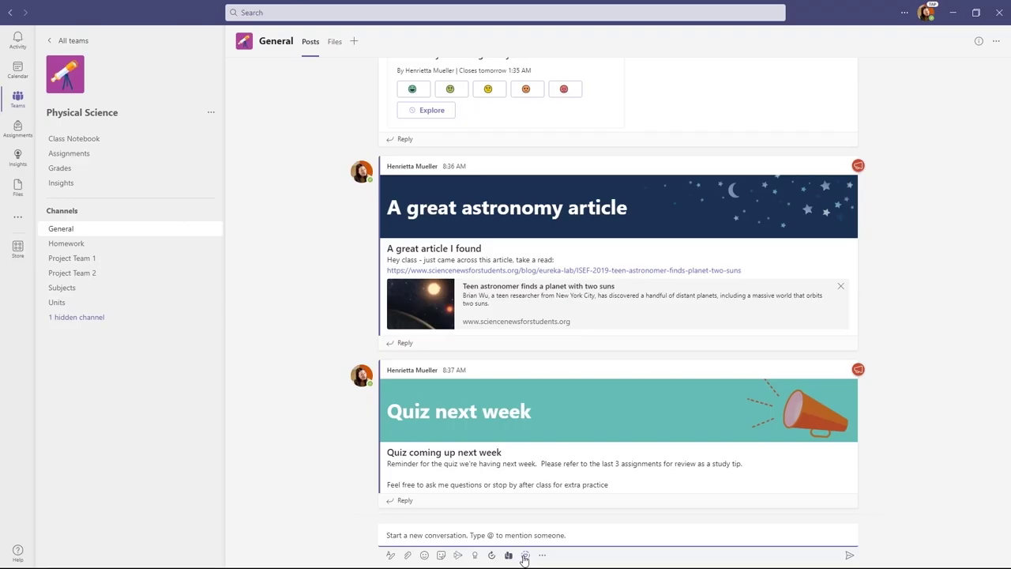
click(524, 556)
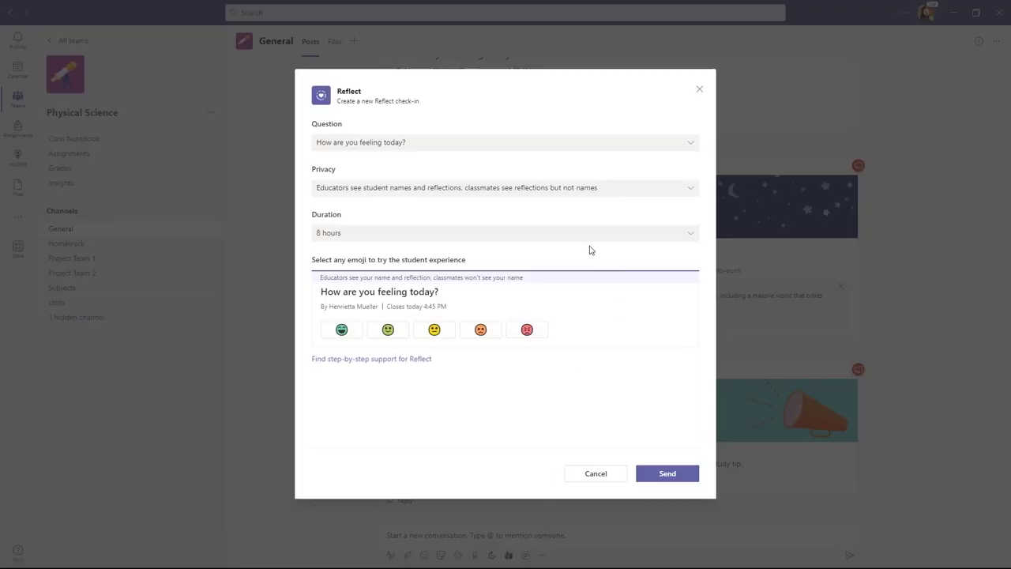
click(452, 145)
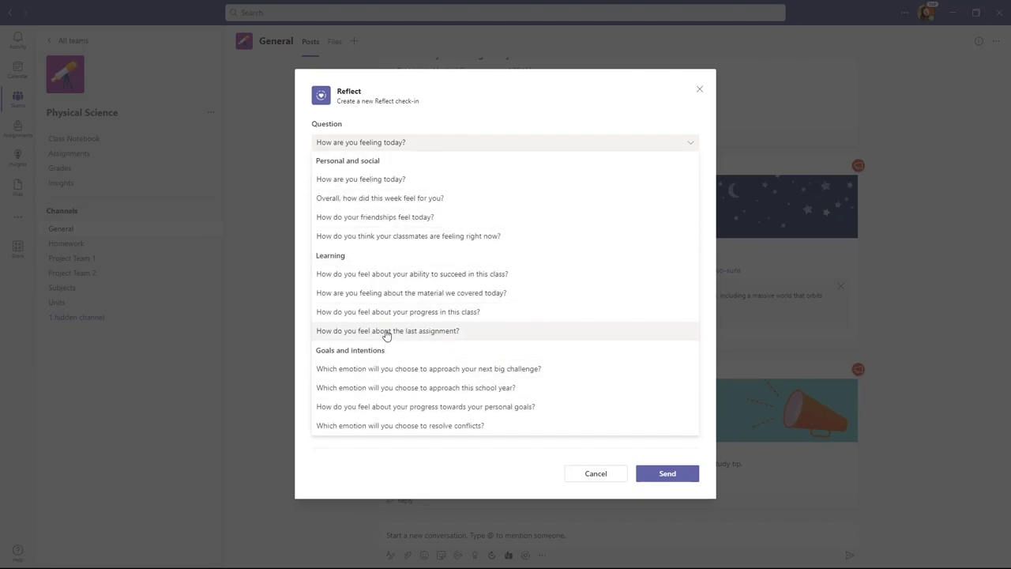
click(477, 114)
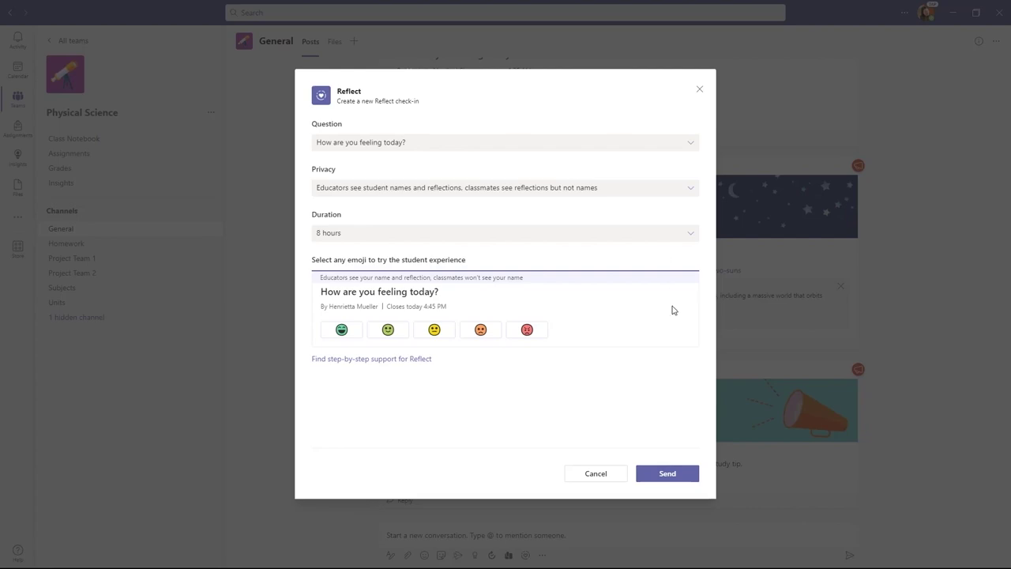
click(688, 475)
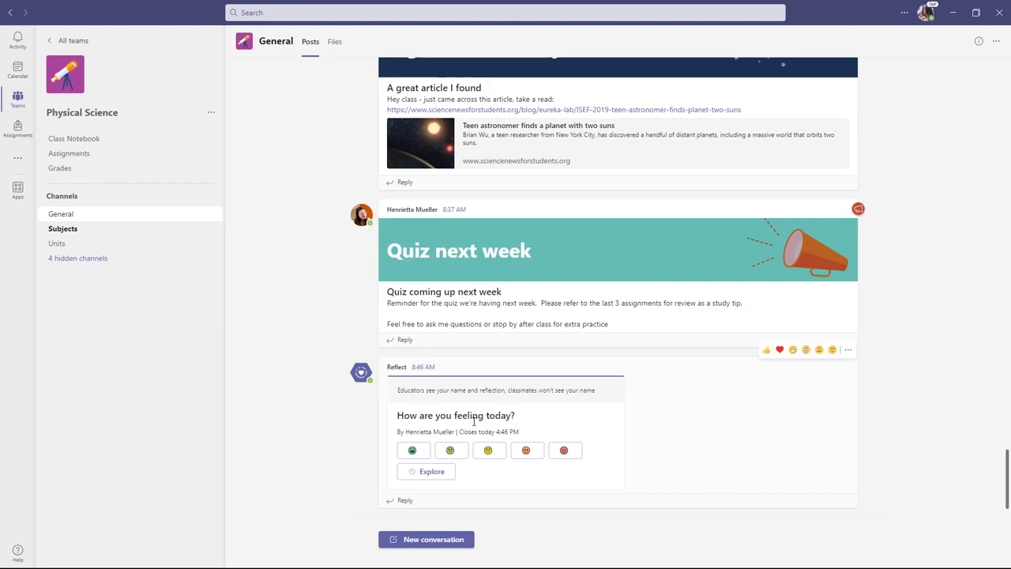
Step: Answer the Reflect check-in with the sad mood and the feeling 'anxious'
click(459, 452)
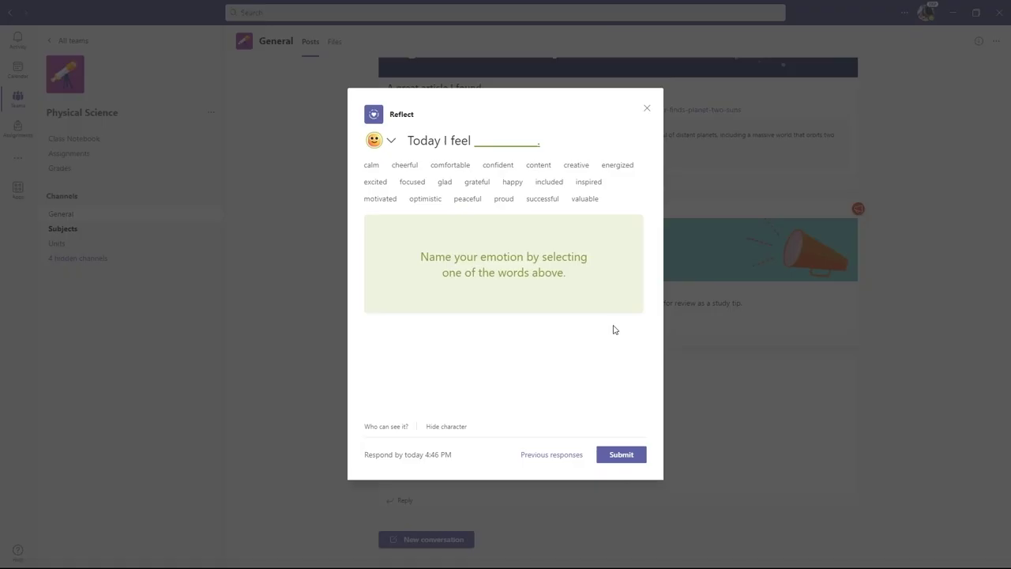
mouse_move(589, 183)
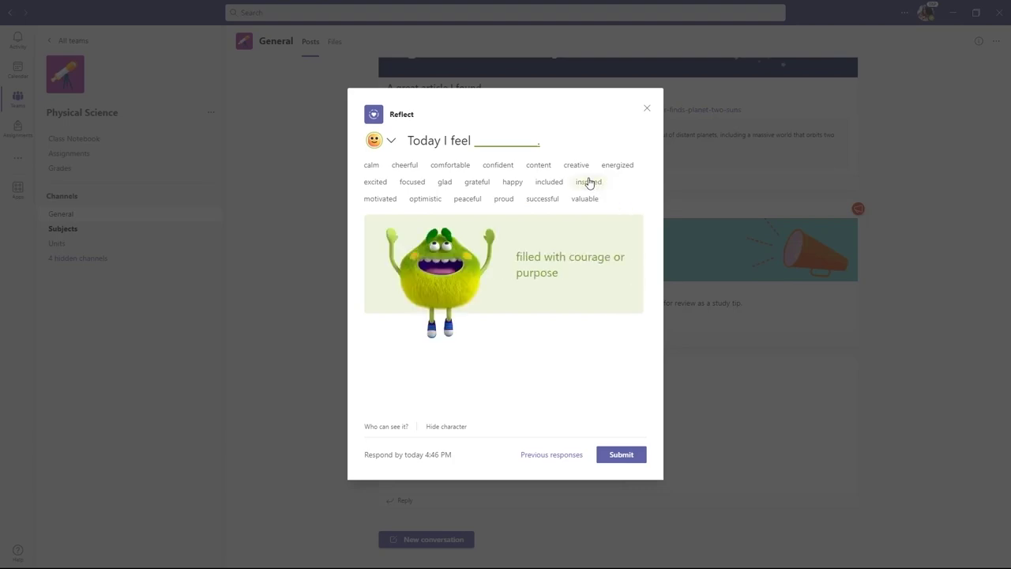
mouse_move(547, 188)
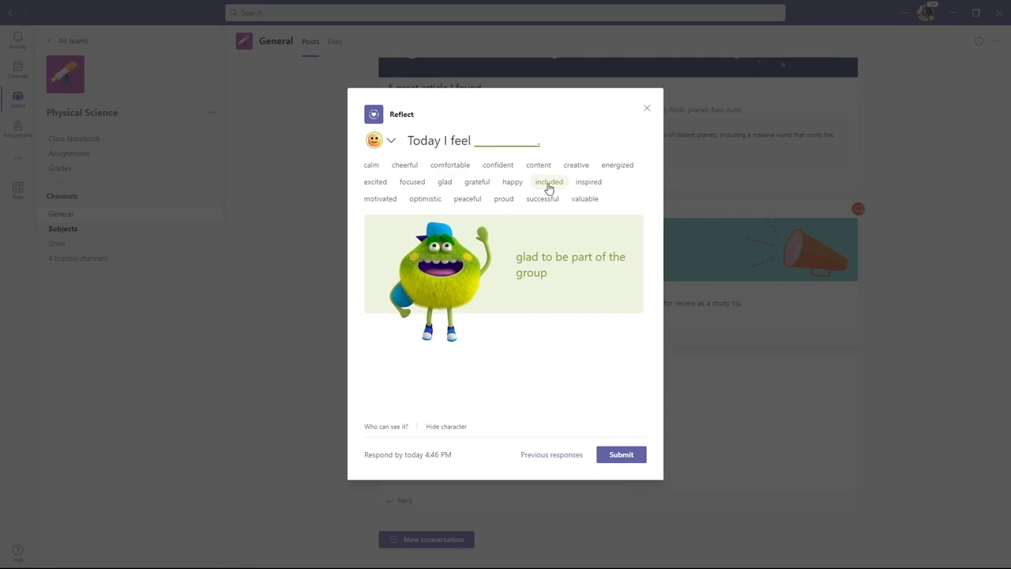
mouse_move(500, 169)
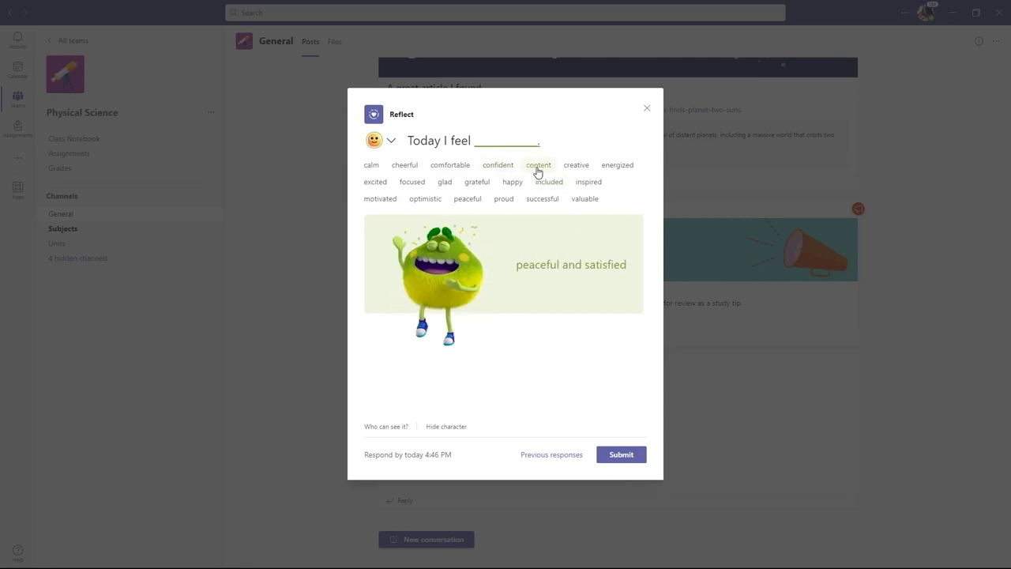
mouse_move(458, 170)
mouse_move(405, 170)
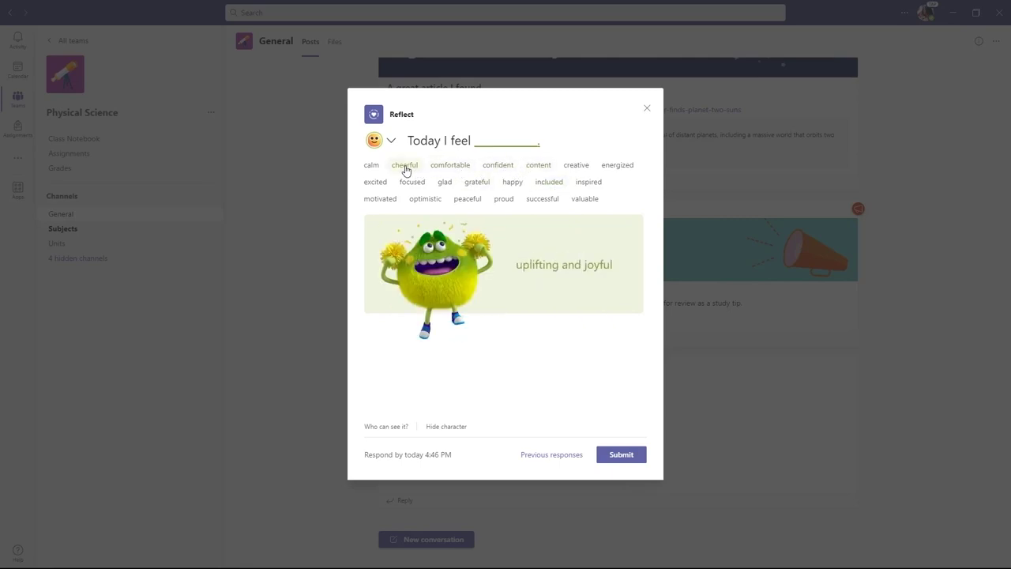
click(390, 142)
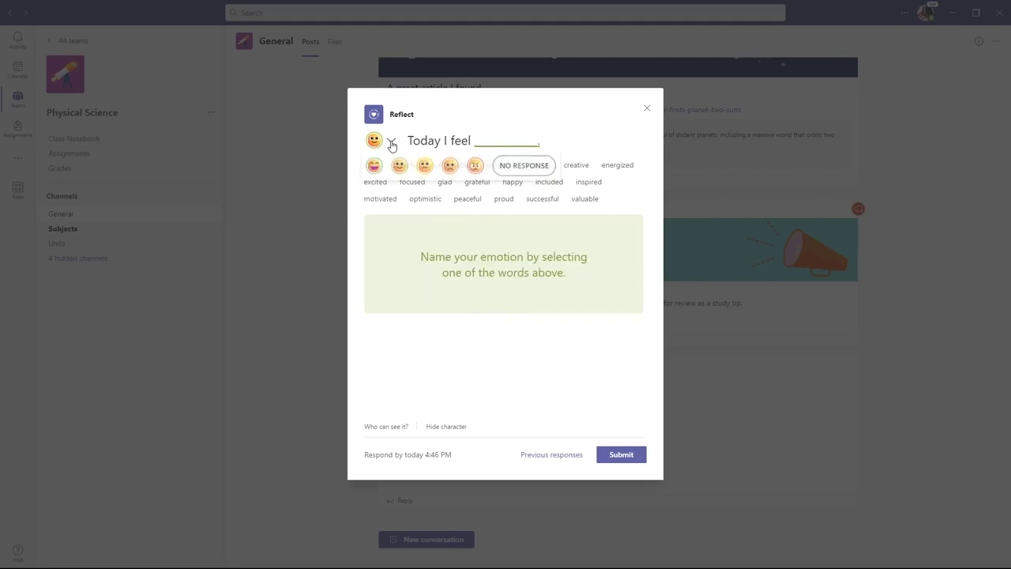
click(450, 169)
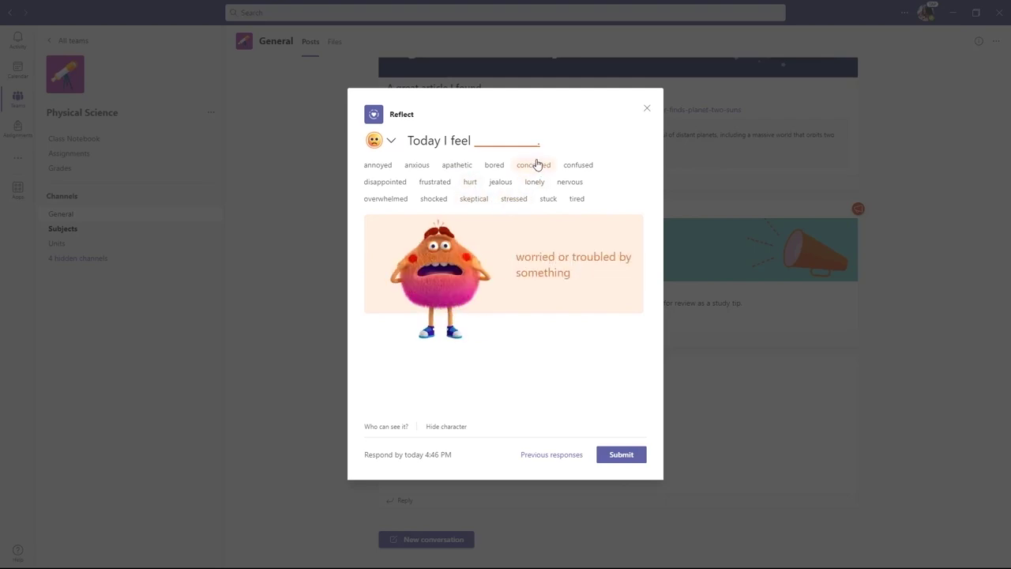
click(419, 165)
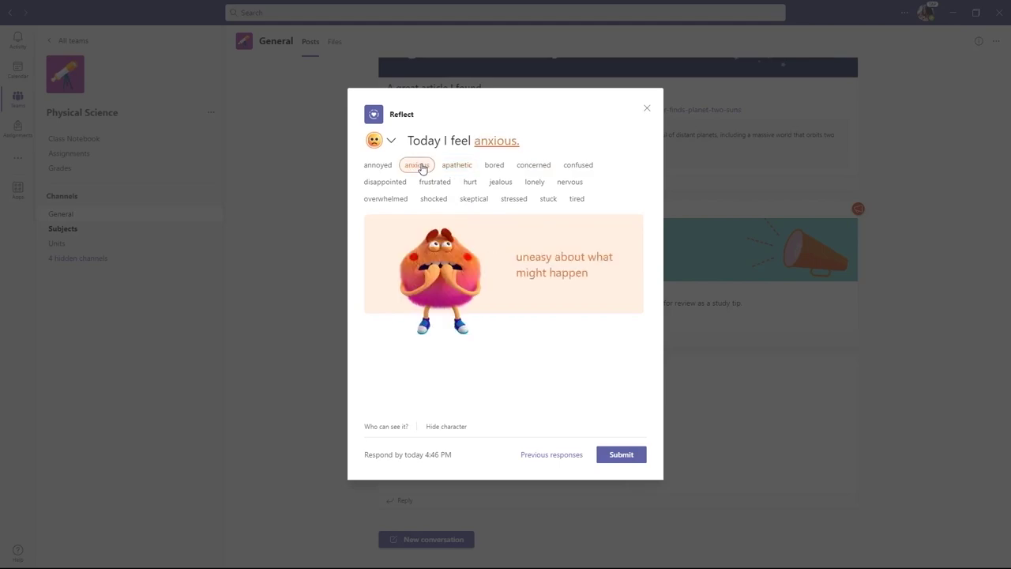
Step: Glance at previous responses, then submit the anxious answer and close the thank-you message
click(552, 455)
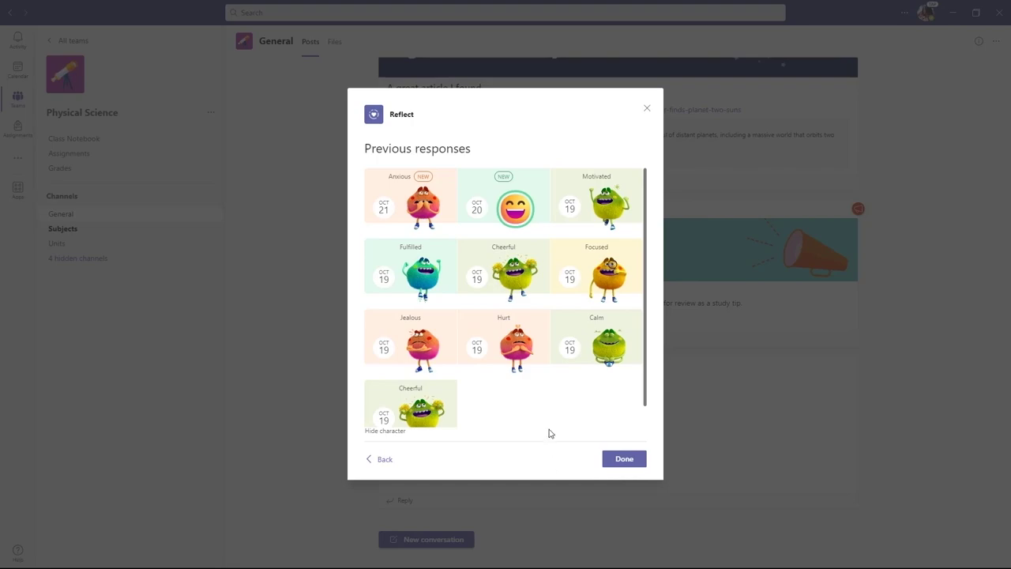
click(369, 458)
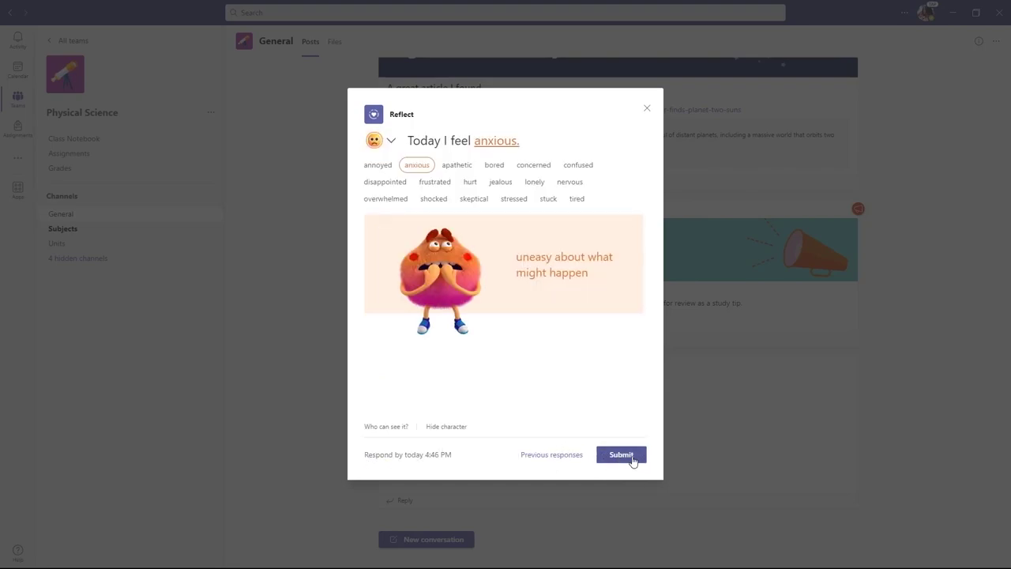
click(633, 458)
click(632, 457)
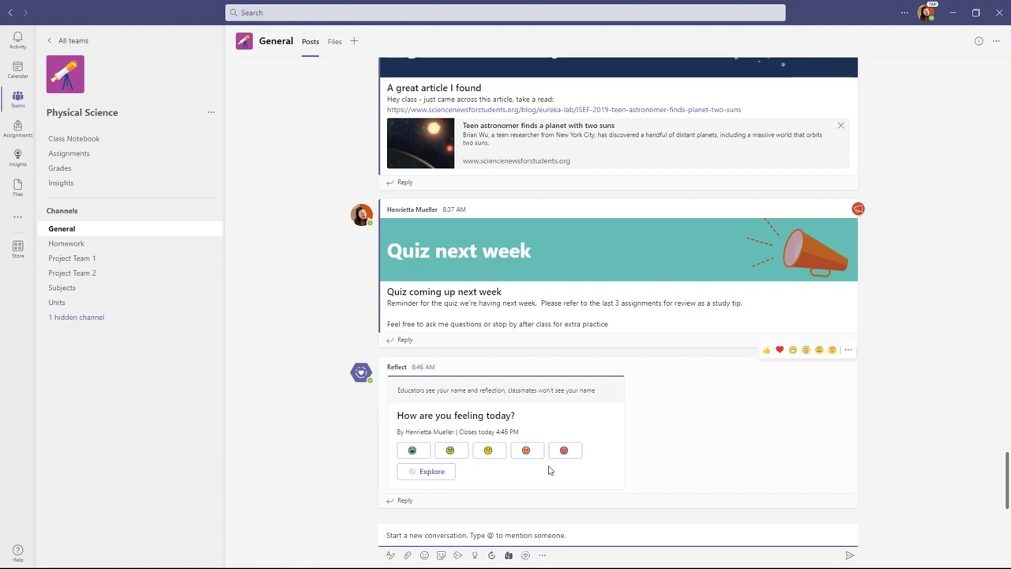
Step: View the check-in results and the students who picked the happiest mood, then open Reflect Insights
click(432, 471)
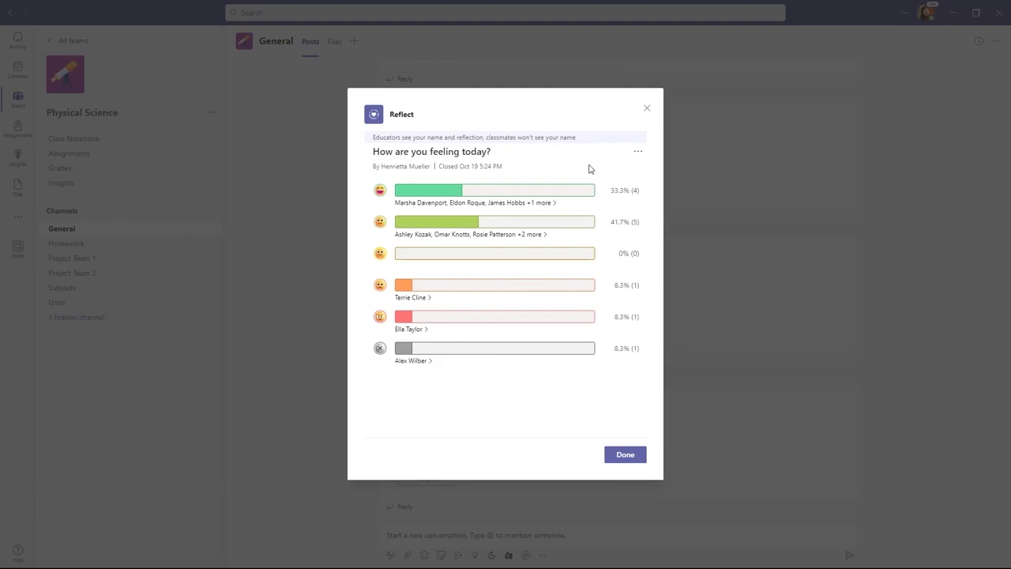
click(458, 203)
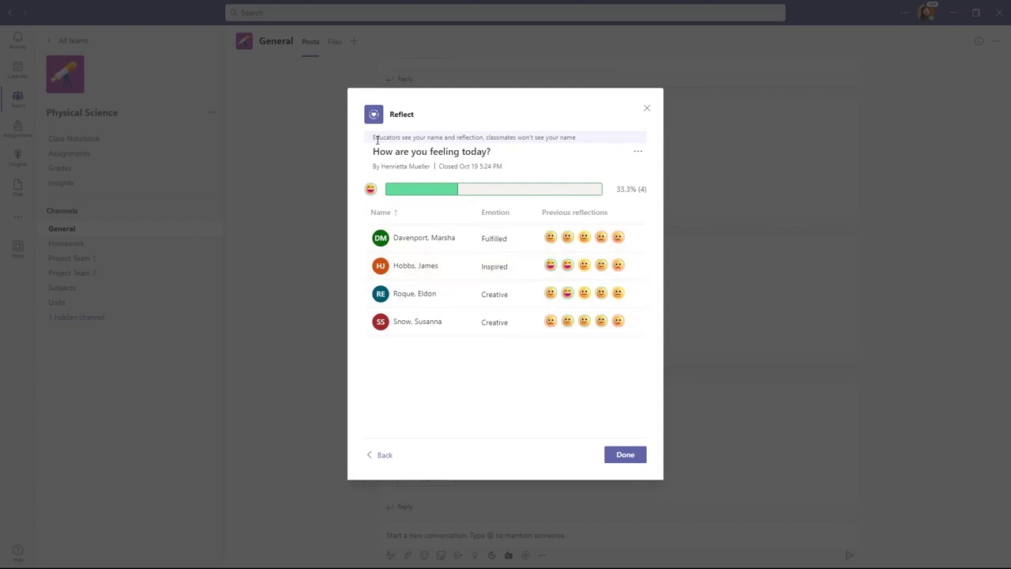
click(377, 456)
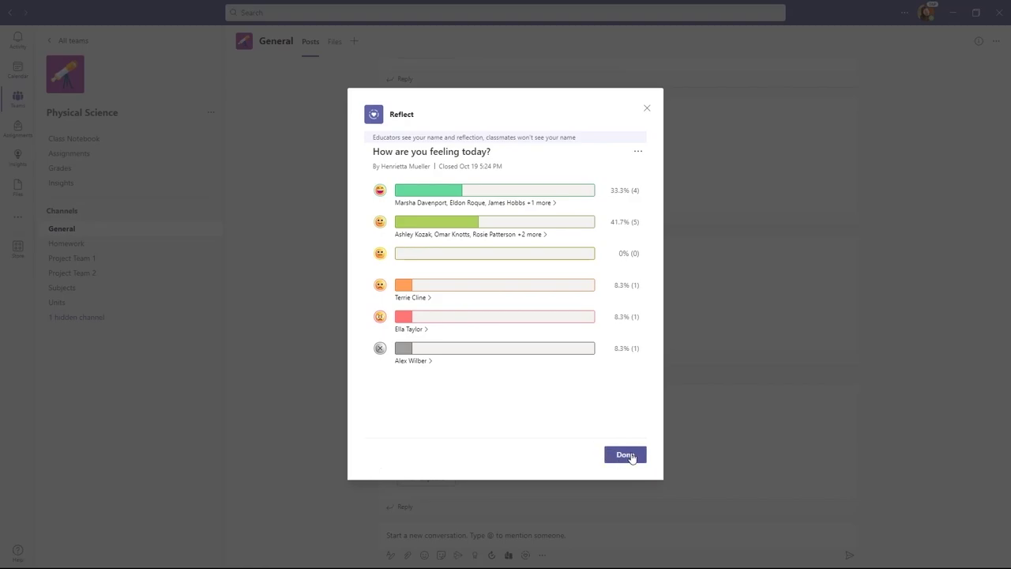
click(630, 456)
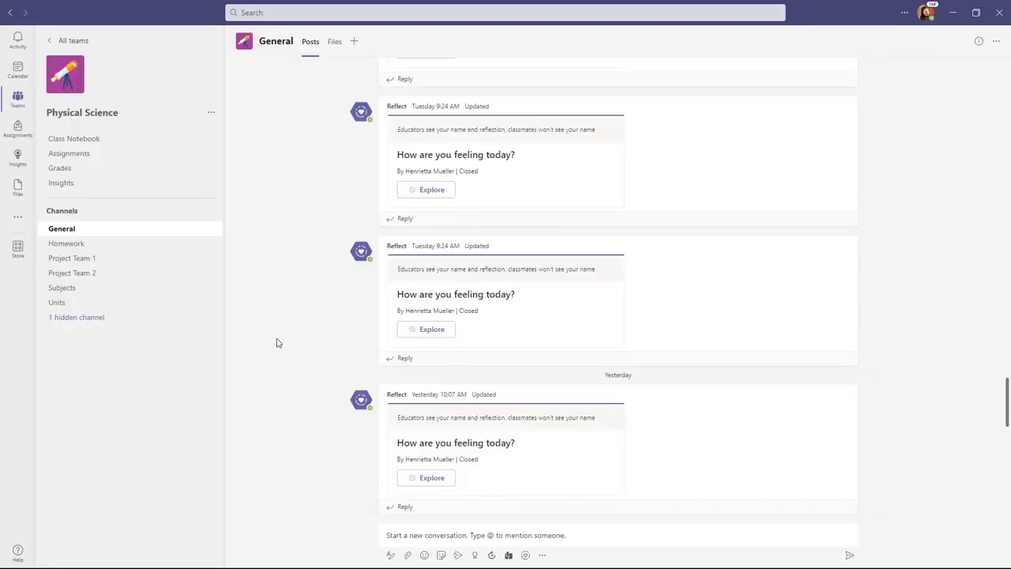
click(62, 184)
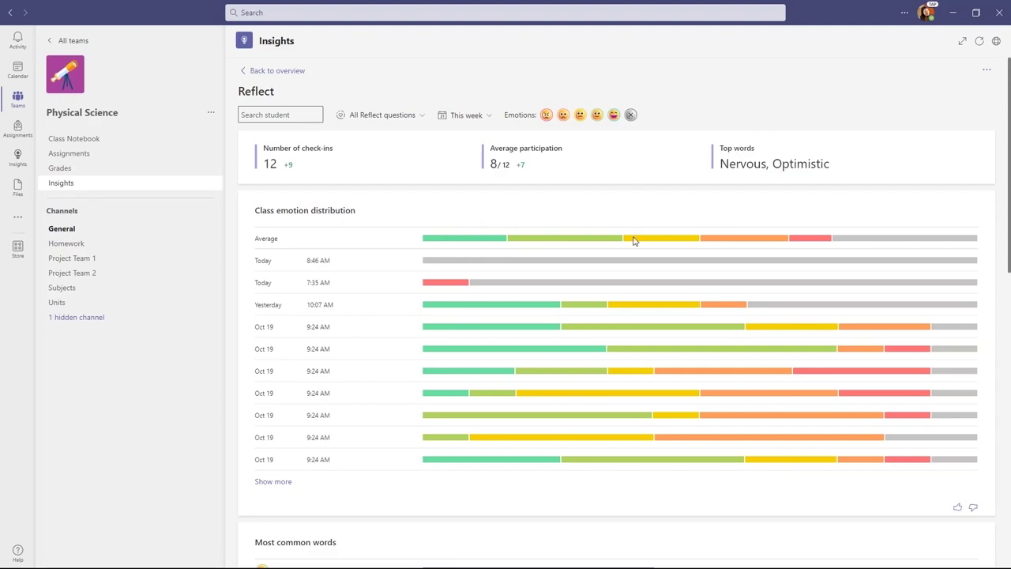
Step: Scroll the Reflect insights to the most common words (Cheerful, Skeptical 5, Confused 4) and student list
scroll(632, 241, down, 1)
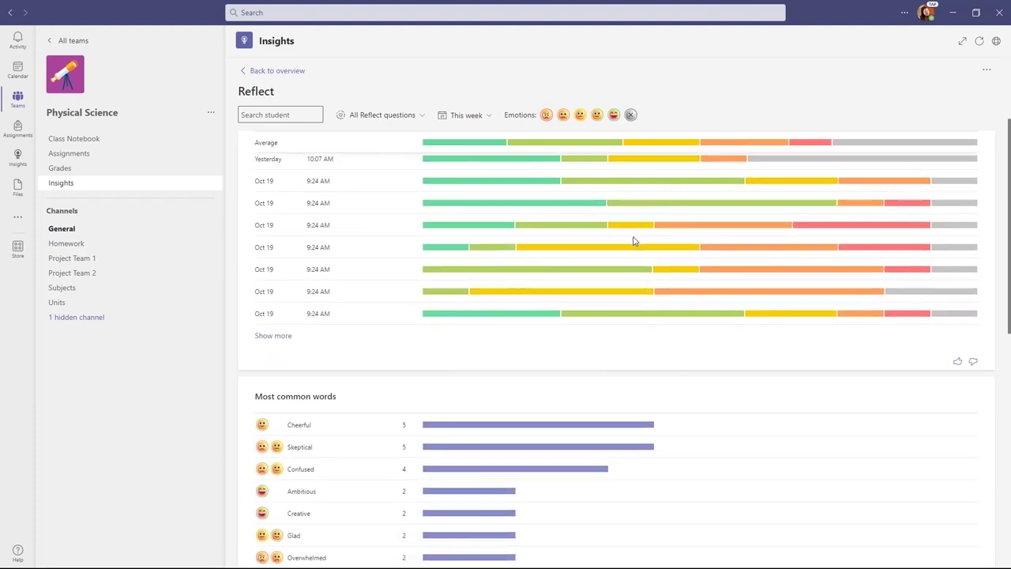
scroll(633, 240, down, 3)
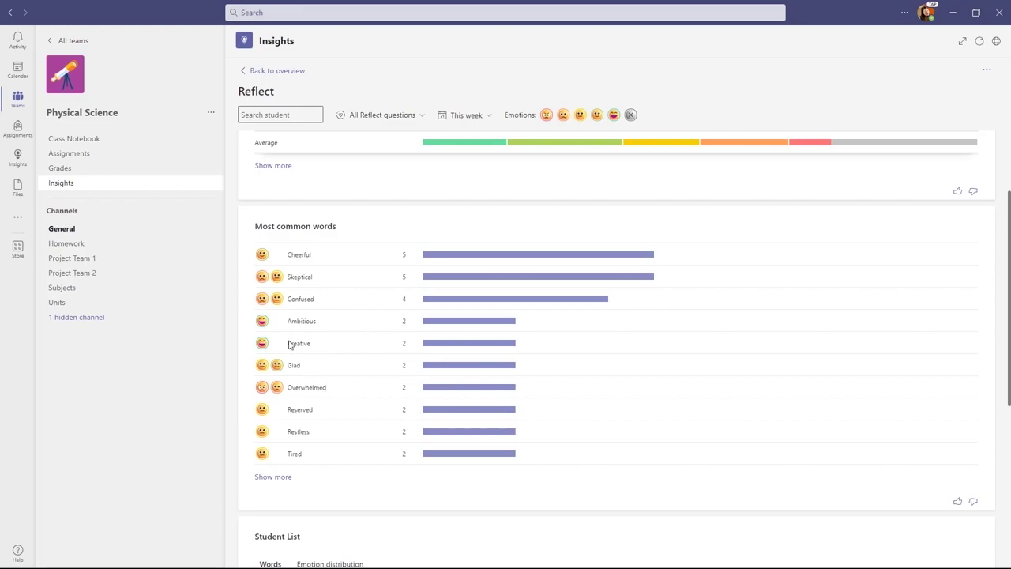
scroll(616, 372, down, 7)
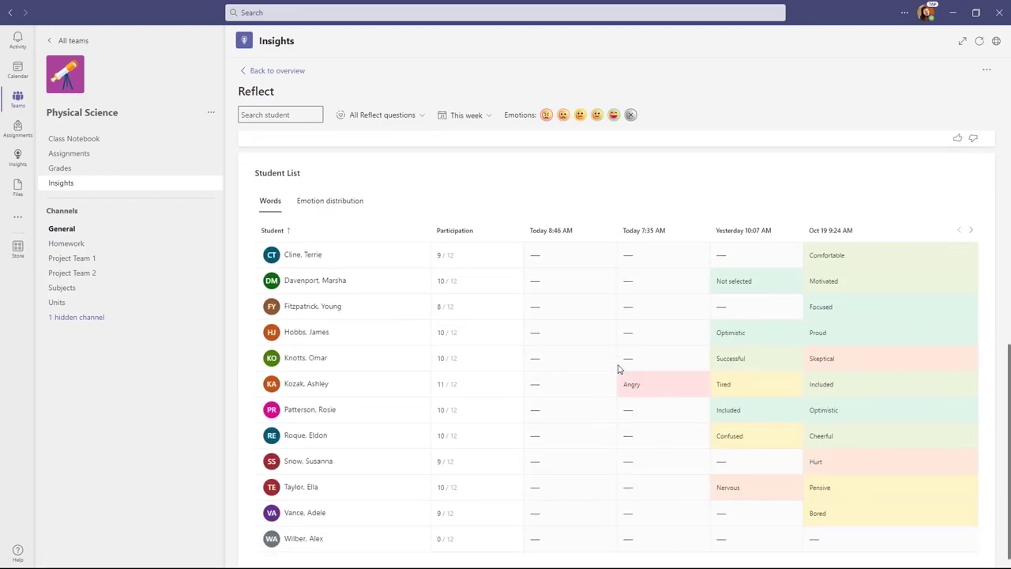